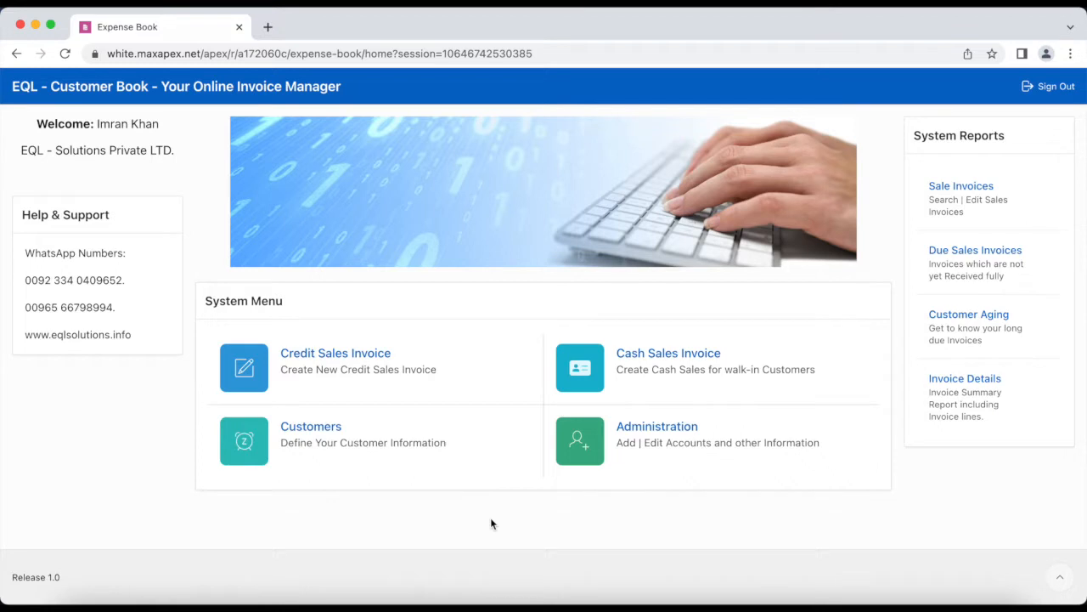
Open the Customers list from the home page's System Menu
left_click(319, 438)
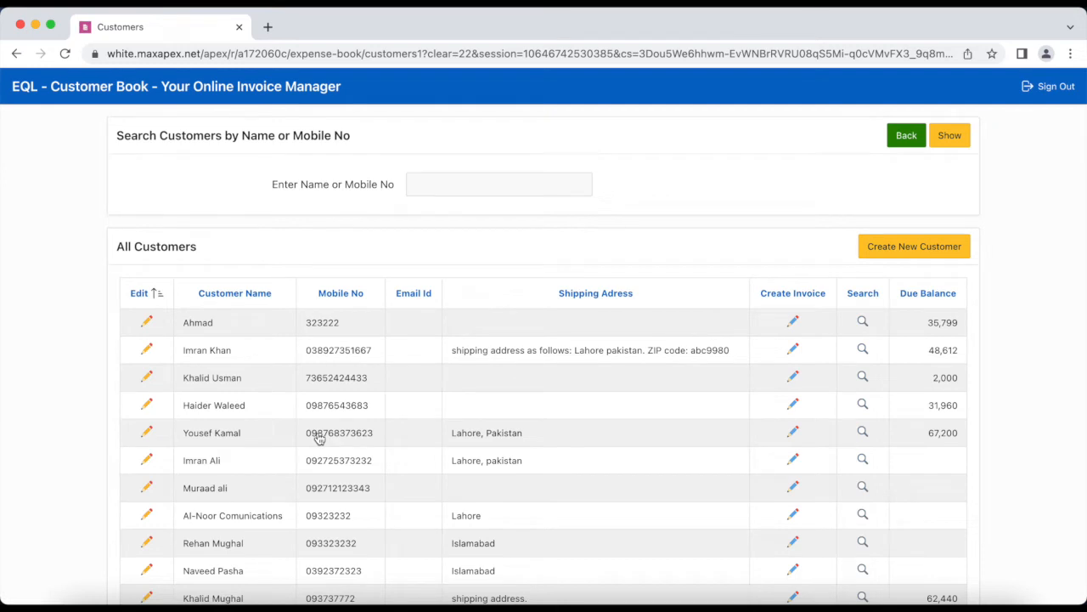
Search customers for 'imran', then view the second match's details and return without changes
scroll(318, 435, "down", 3)
scroll(318, 432, "up", 3)
left_click(505, 175)
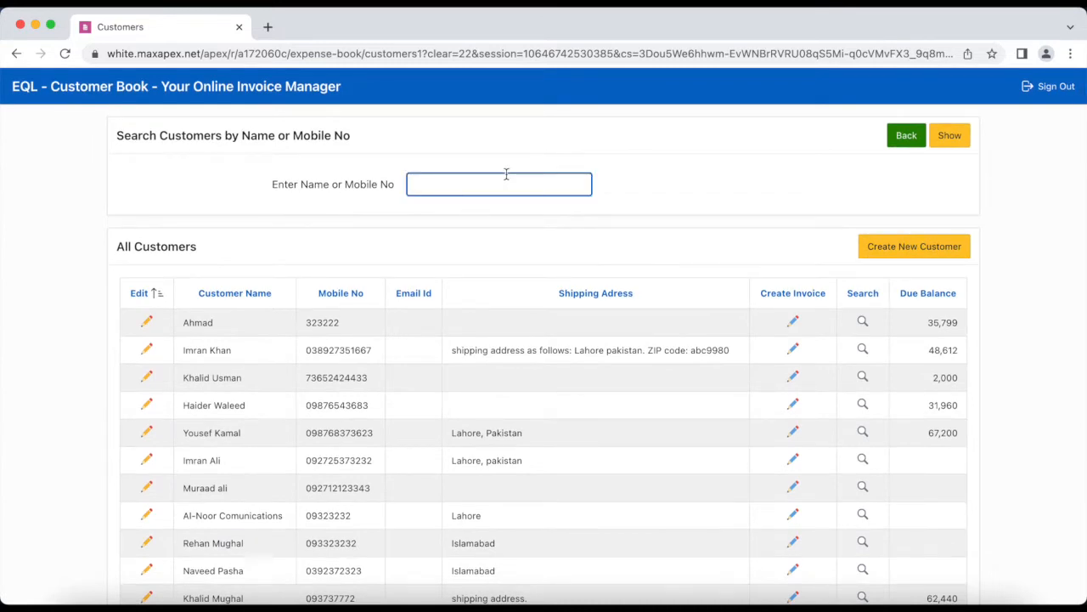
type("imran")
key("Return")
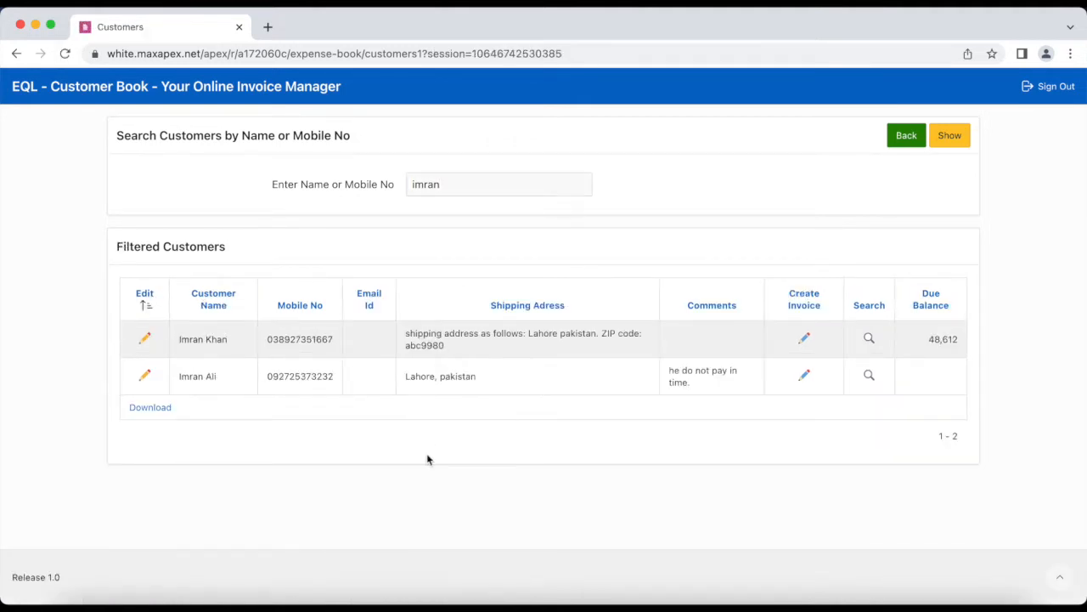
left_click(146, 376)
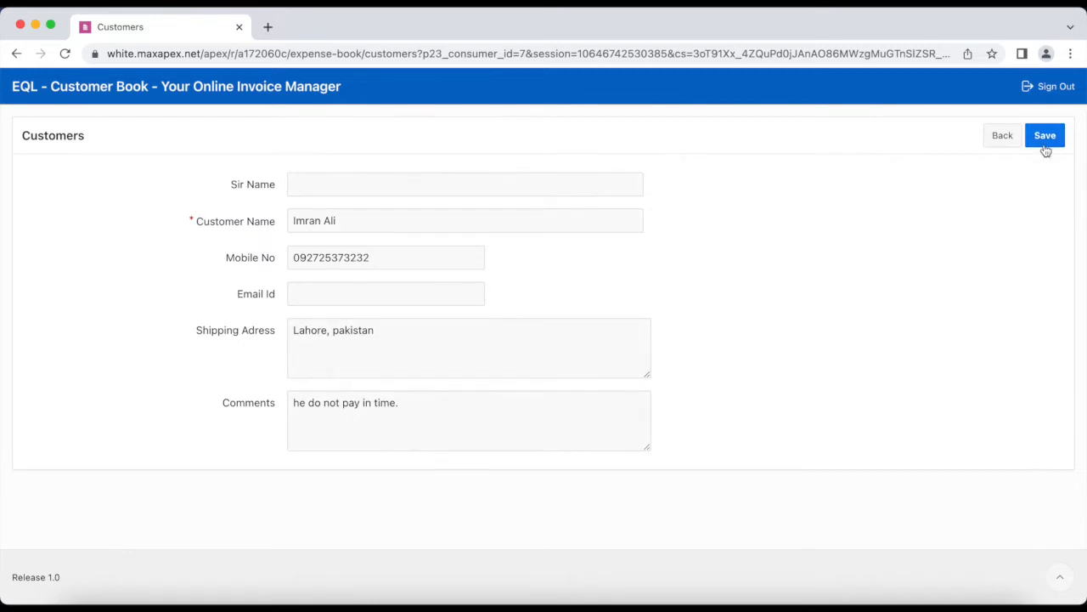
left_click(1006, 140)
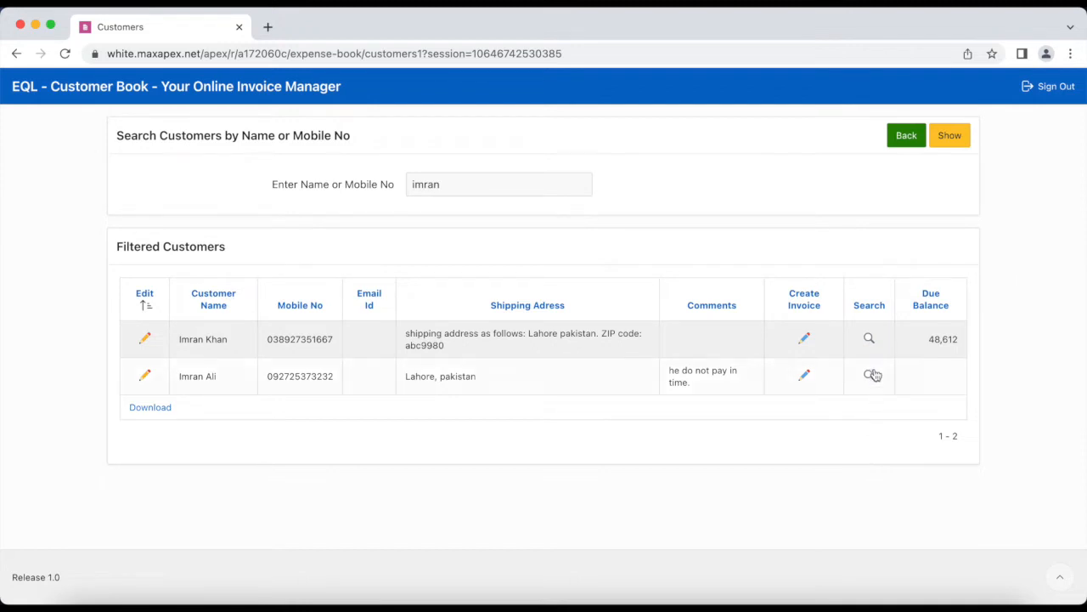
Show the customer's sales invoices from 01-03-2022 to 31-08-2022
left_click(869, 339)
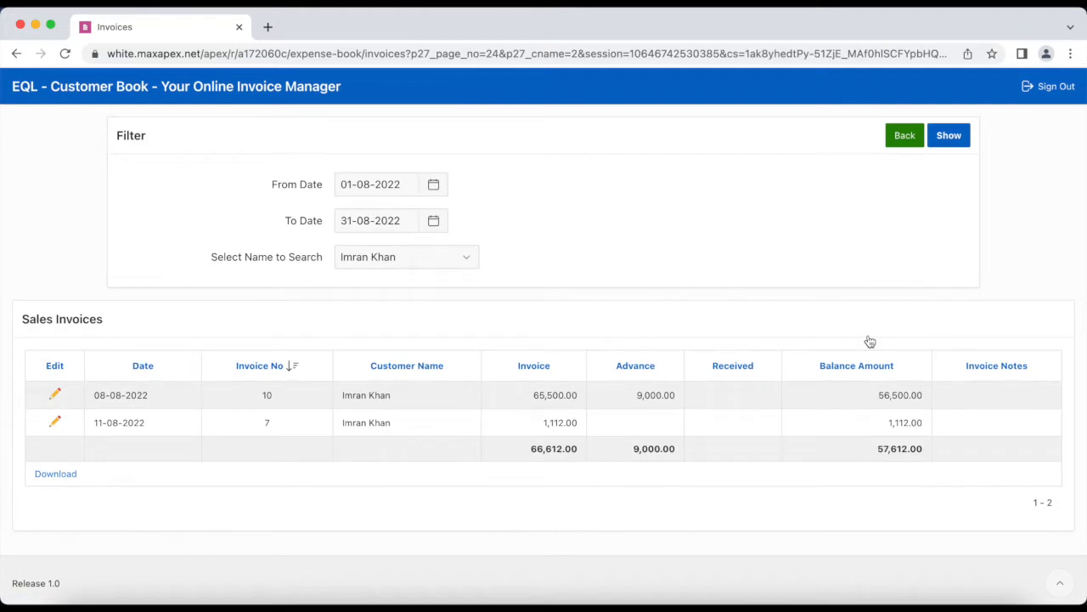
left_click(434, 186)
left_click(360, 224)
left_click(359, 225)
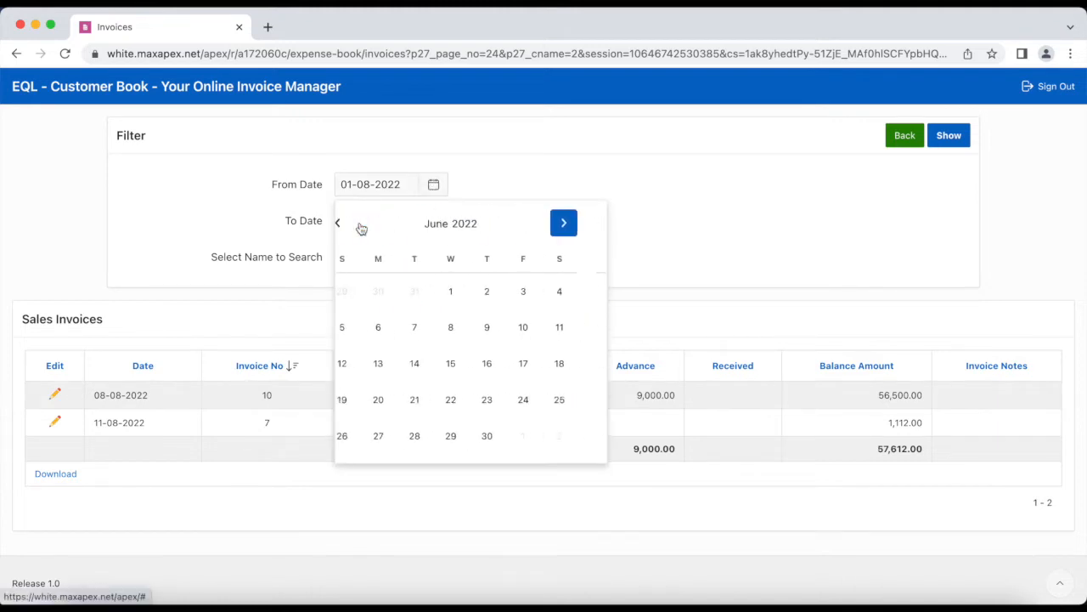
left_click(359, 225)
left_click(360, 226)
left_click(359, 225)
left_click(435, 294)
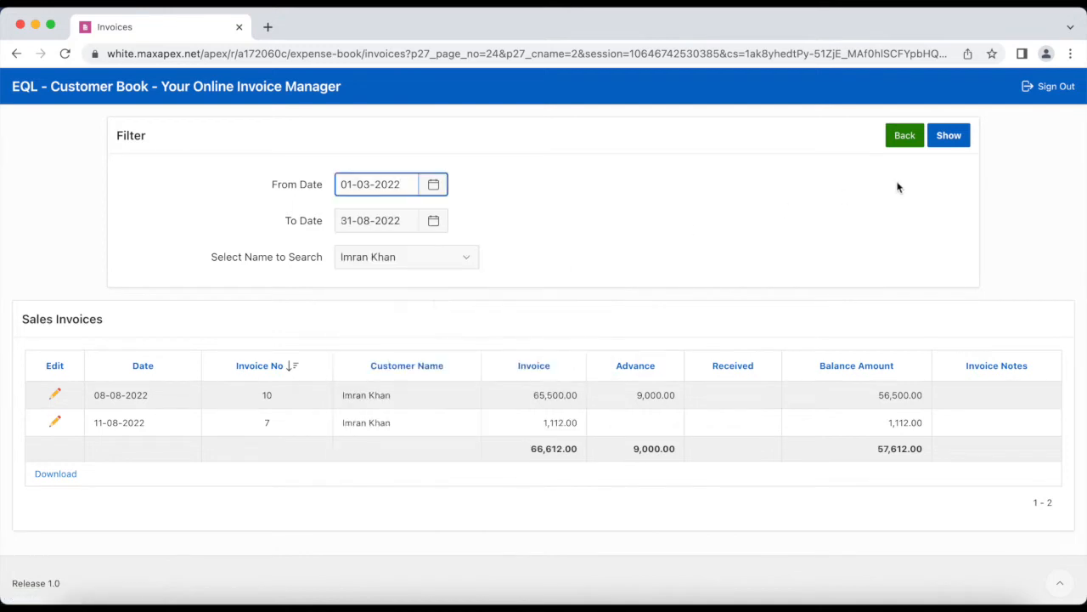
left_click(960, 137)
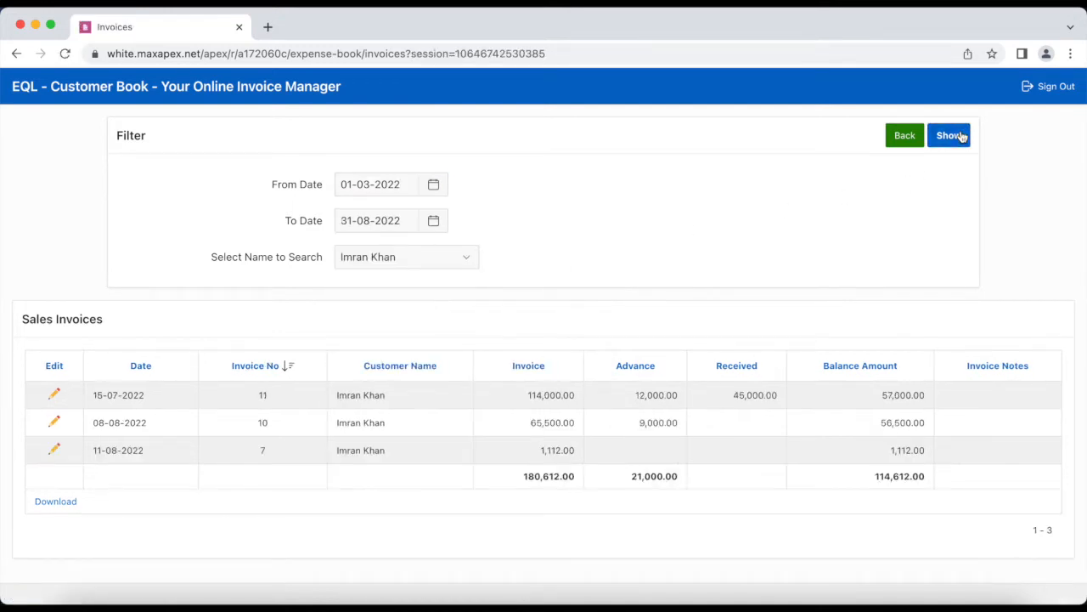
Review the invoice dated 08-08-2022 and return to the sales invoice list
left_click(54, 422)
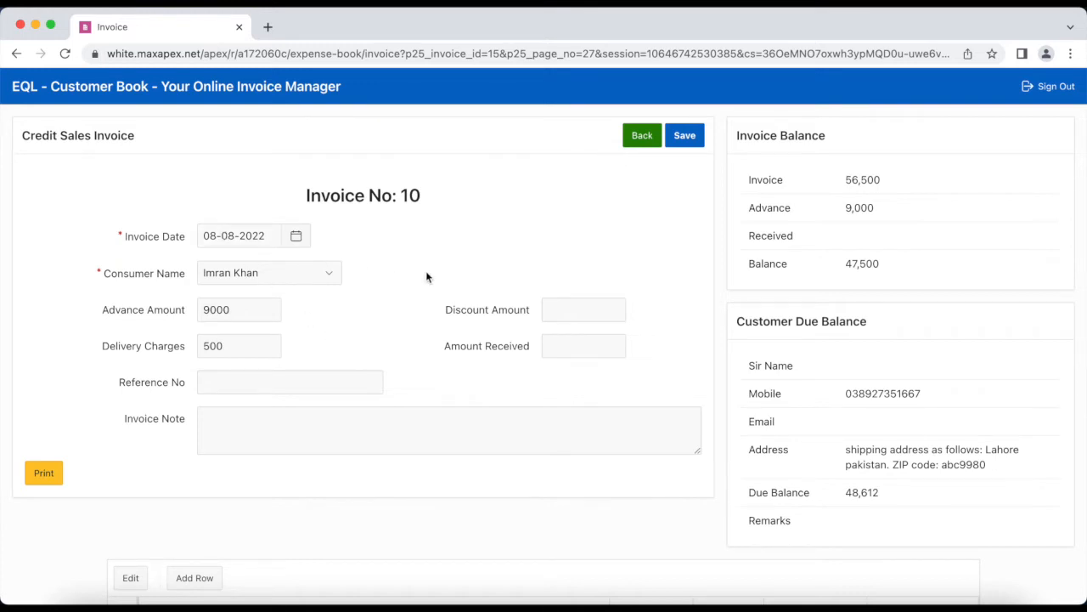
scroll(426, 277, "down", 3)
scroll(427, 269, "up", 3)
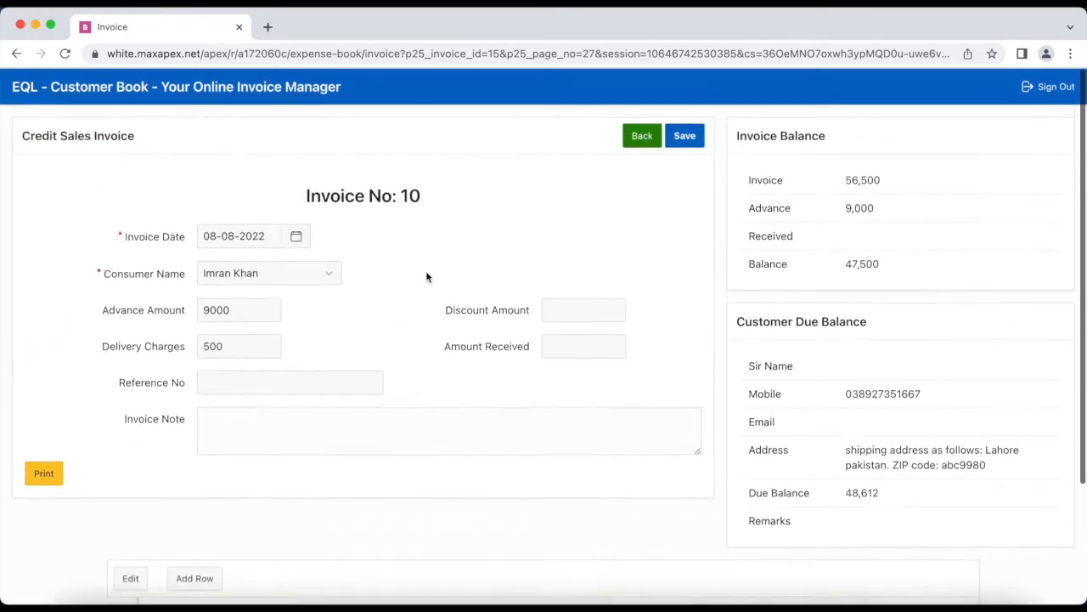
left_click(643, 135)
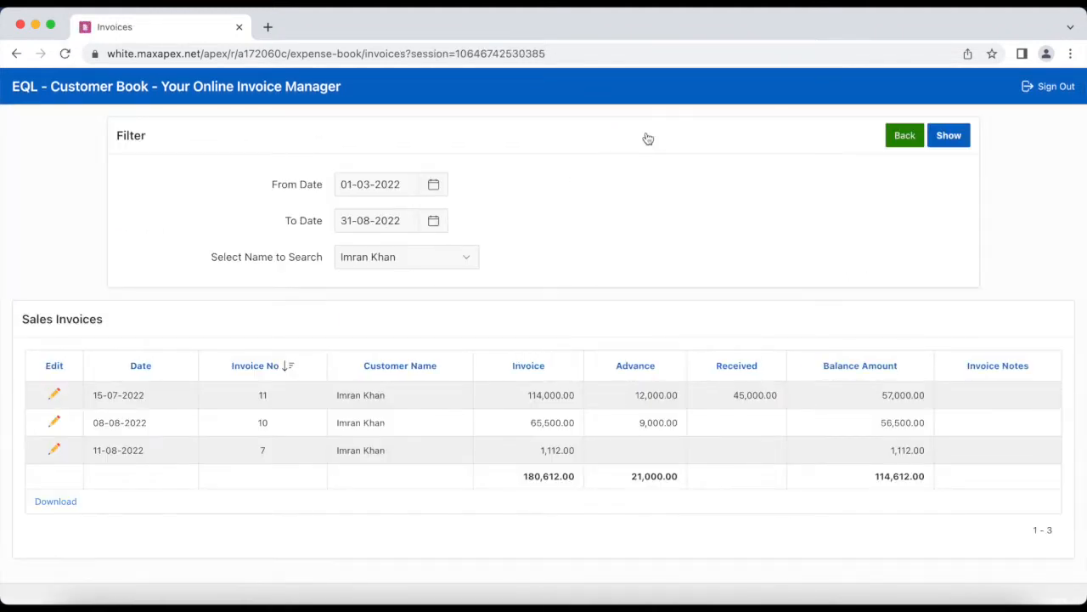
Create credit sales invoice 1043 for the second 'imran' customer with a 9000 advance and save it
left_click(906, 135)
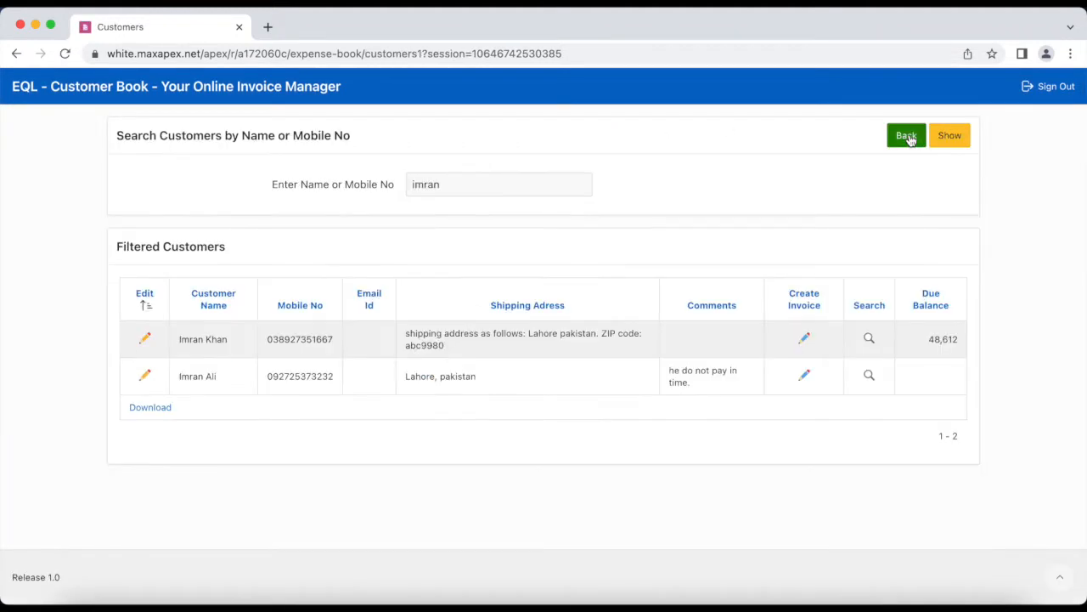
left_click(806, 378)
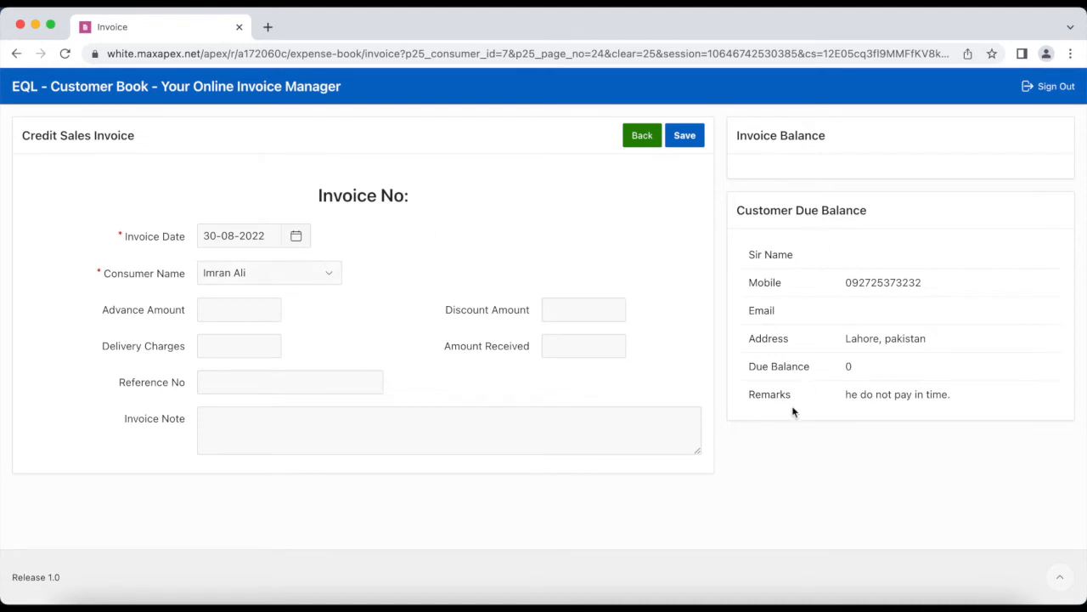
double_click(765, 394)
left_click(231, 308)
type("9000")
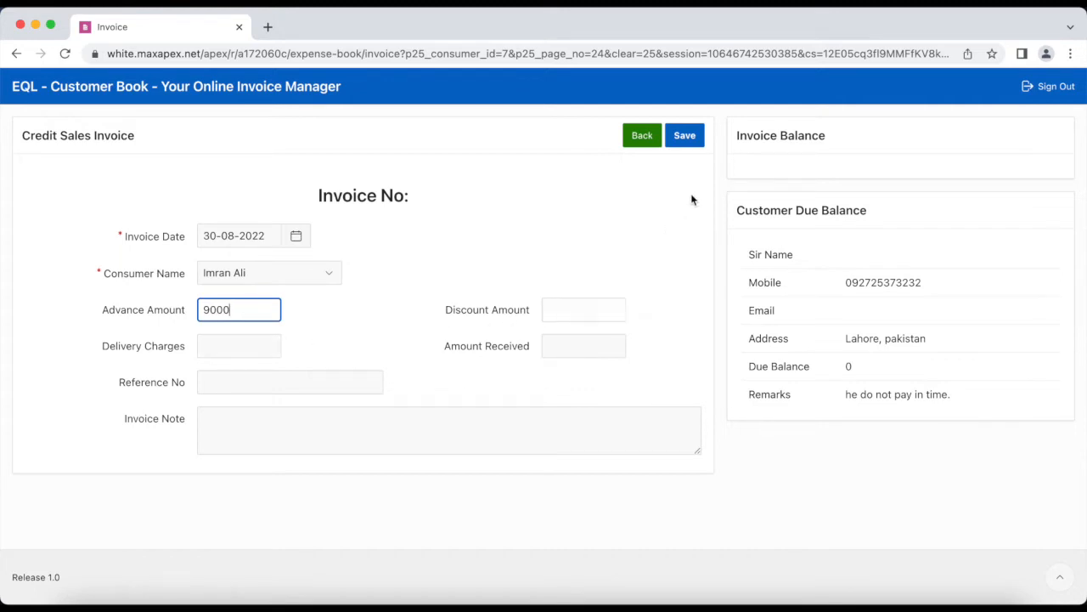
left_click(686, 136)
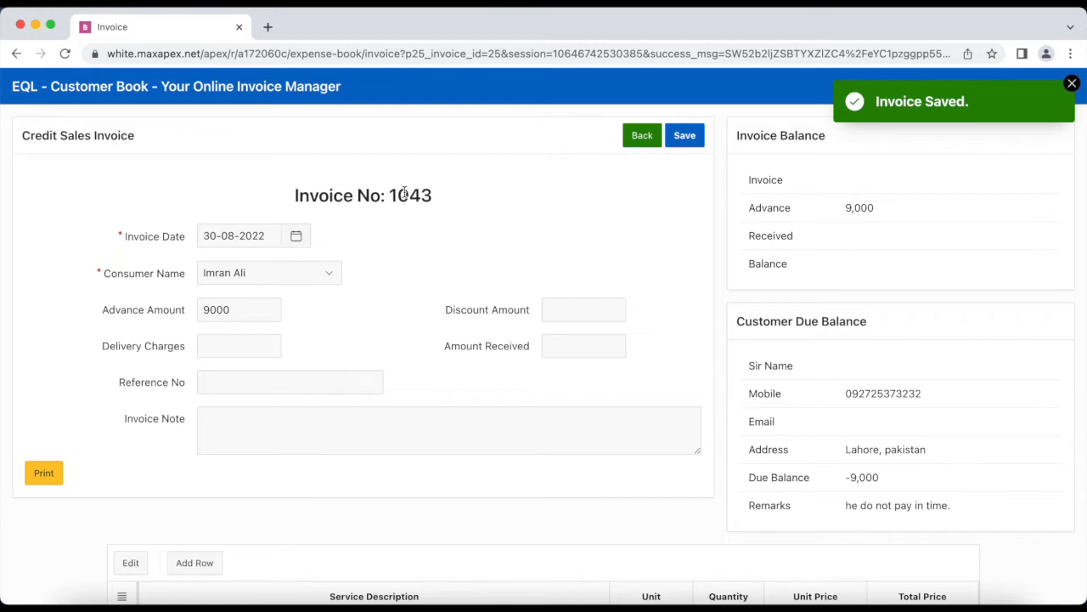
Add an item line: MacBook i7, unit piece, quantity 1, unit price 87000
scroll(365, 433, "down", 4)
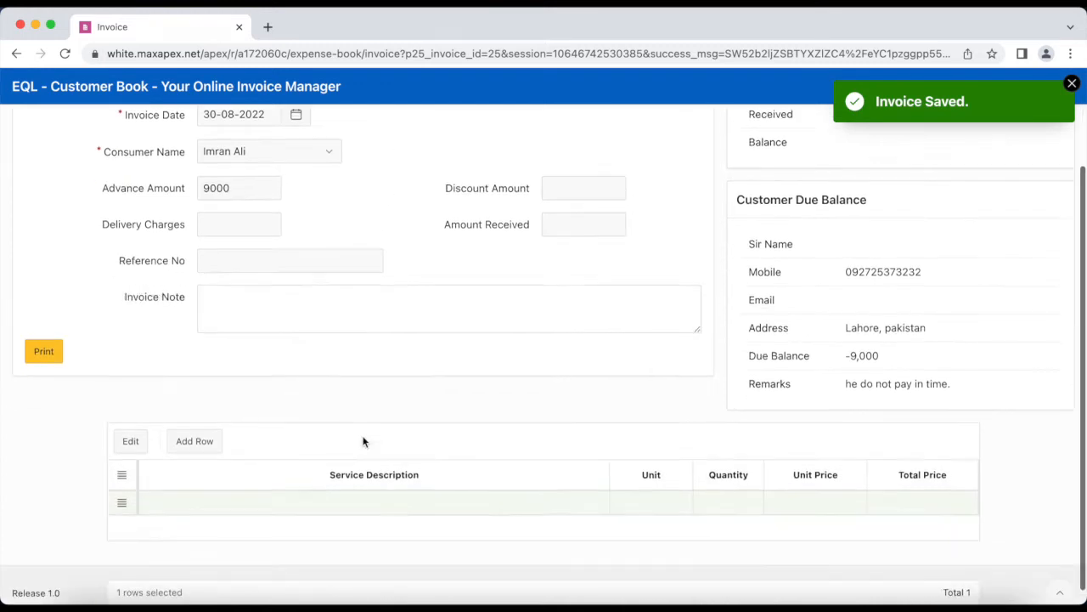
left_click(312, 487)
left_click(311, 487)
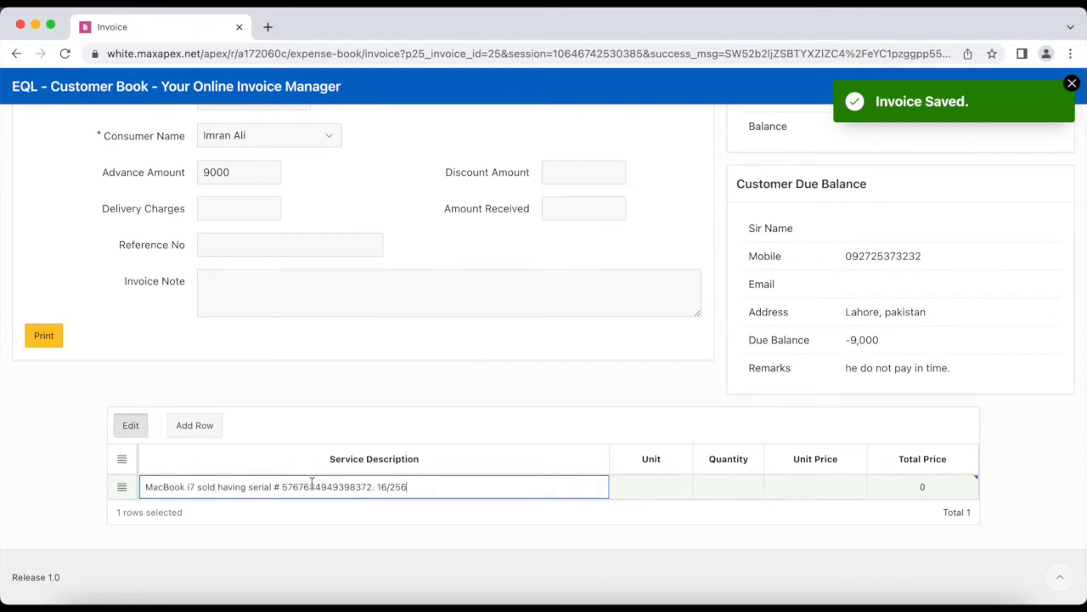
key("Tab")
key("BackSpace")
key("BackSpace")
key("BackSpace")
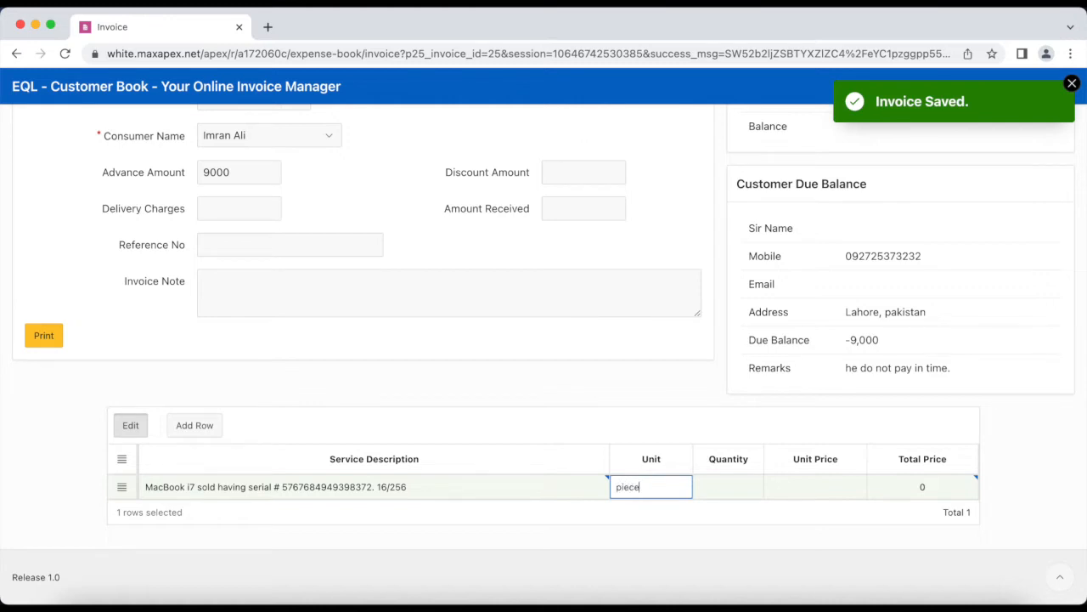
key("Tab")
key("Tab")
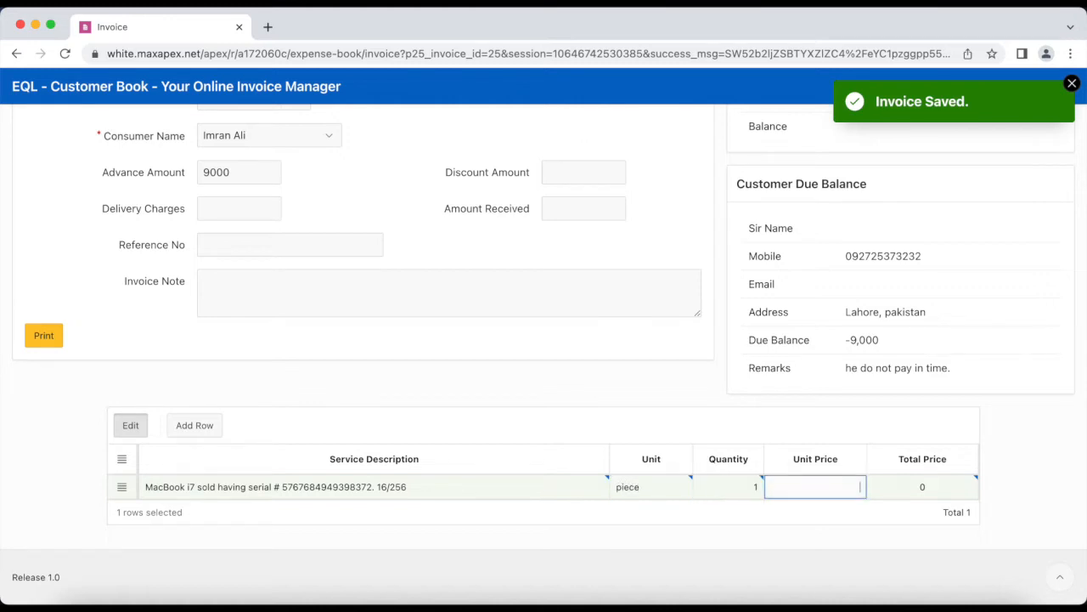
key("Tab")
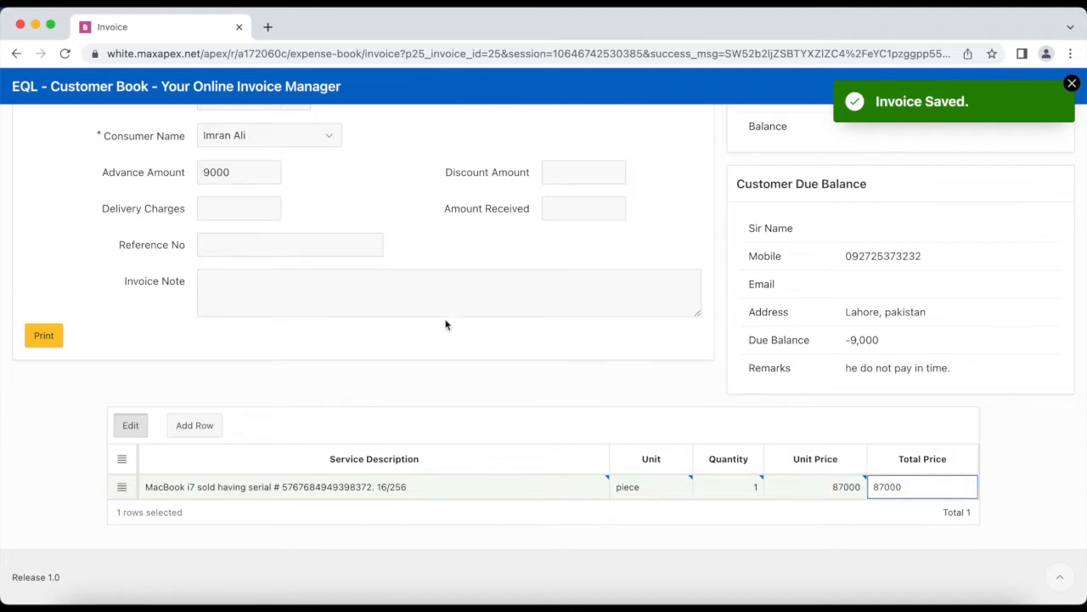
Save invoice 1043 and generate its printable PDF
scroll(444, 322, "up", 3)
left_click(680, 142)
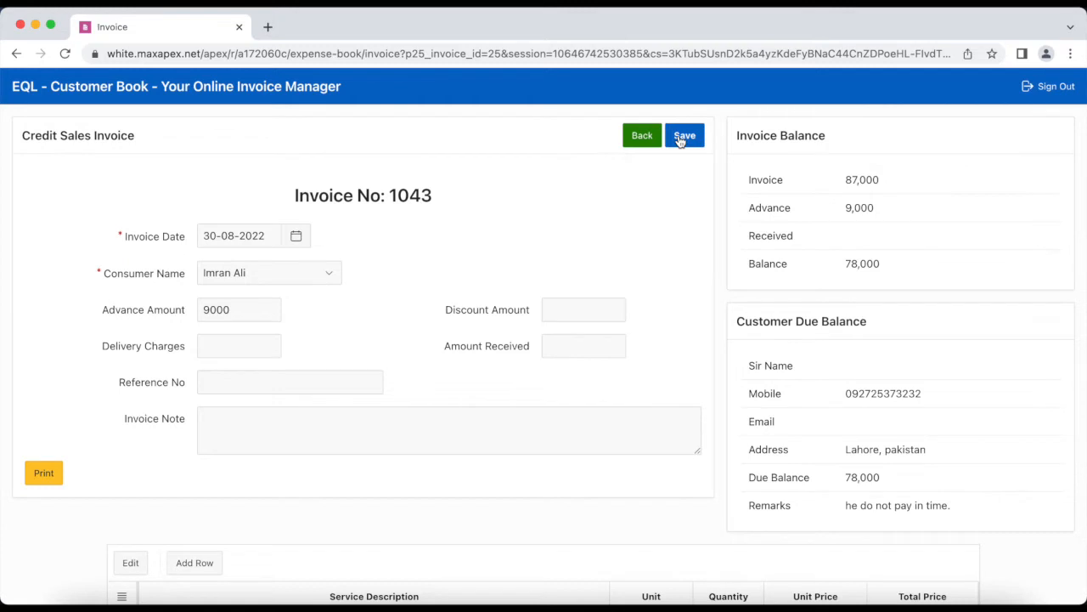
left_click(45, 473)
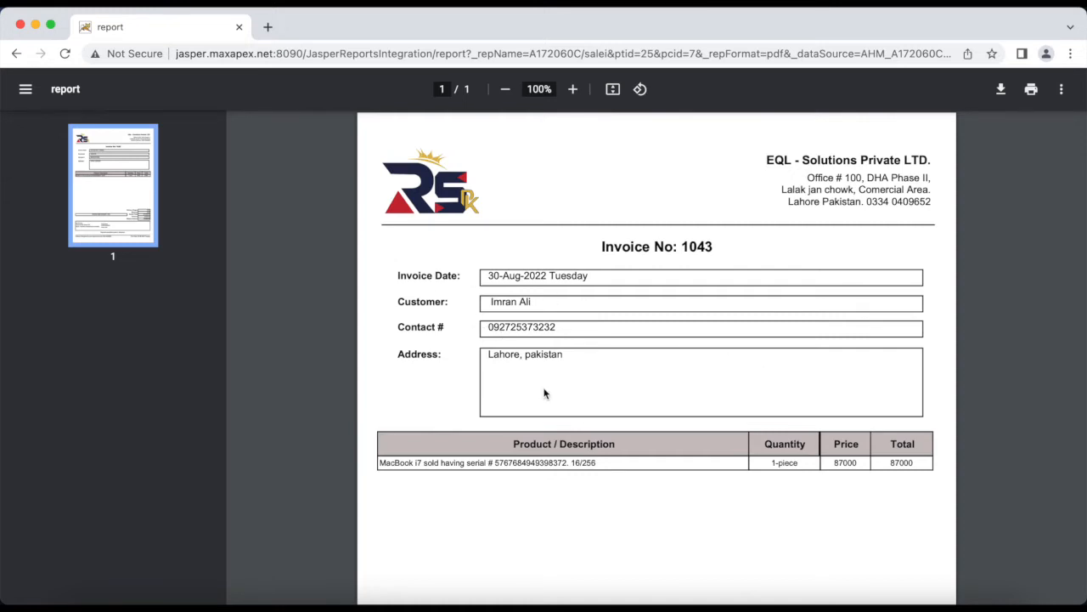
Scroll to the PDF footer and highlight the bank IBAN, mobile wallet and fixed payment lines
scroll(545, 393, "down", 5)
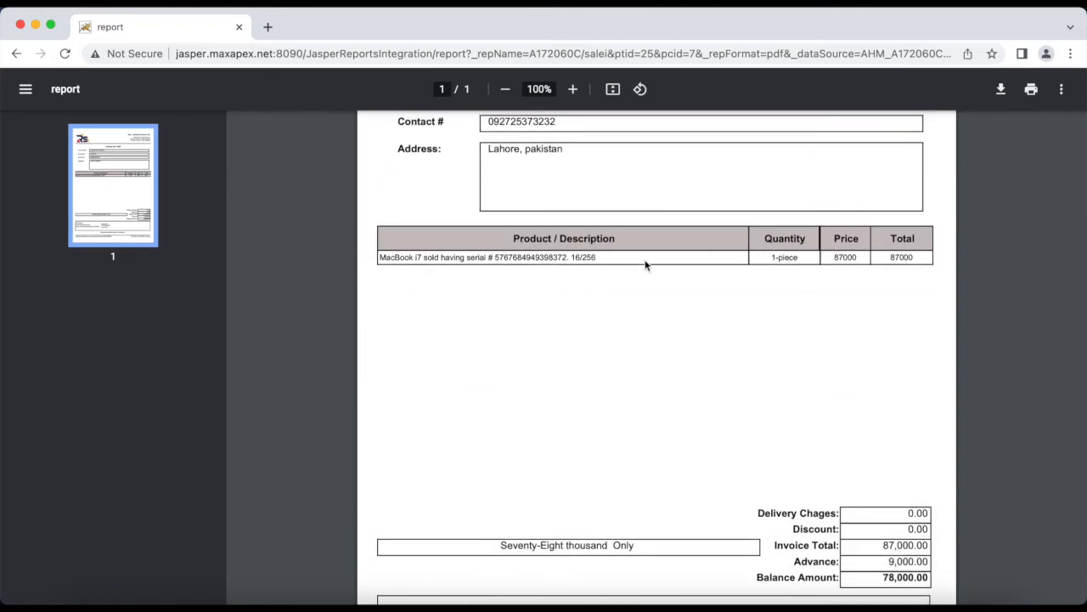
scroll(646, 265, "down", 4)
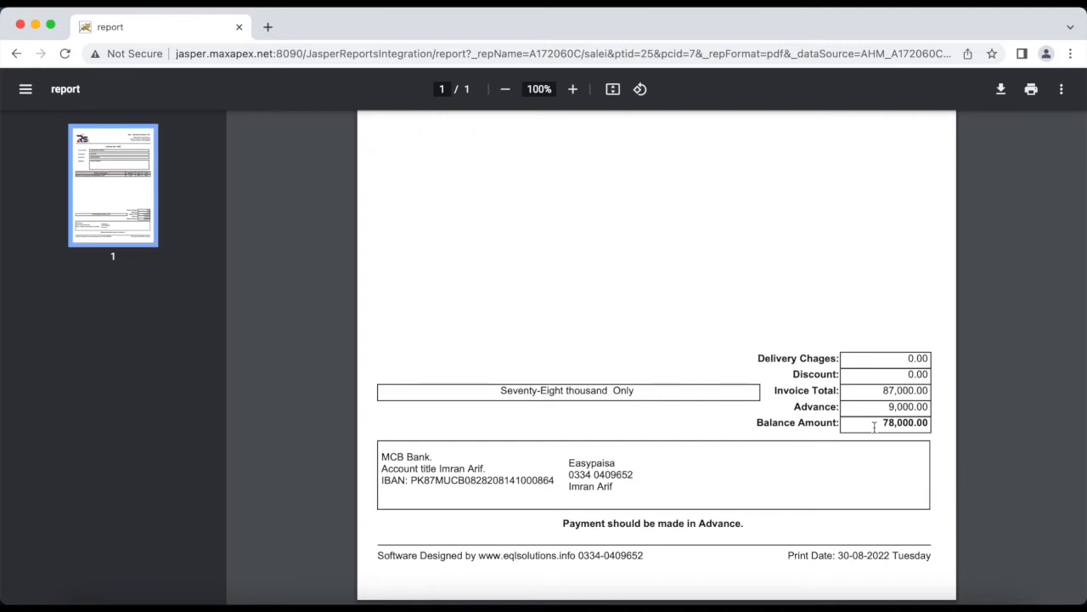
triple_click(447, 474)
triple_click(584, 476)
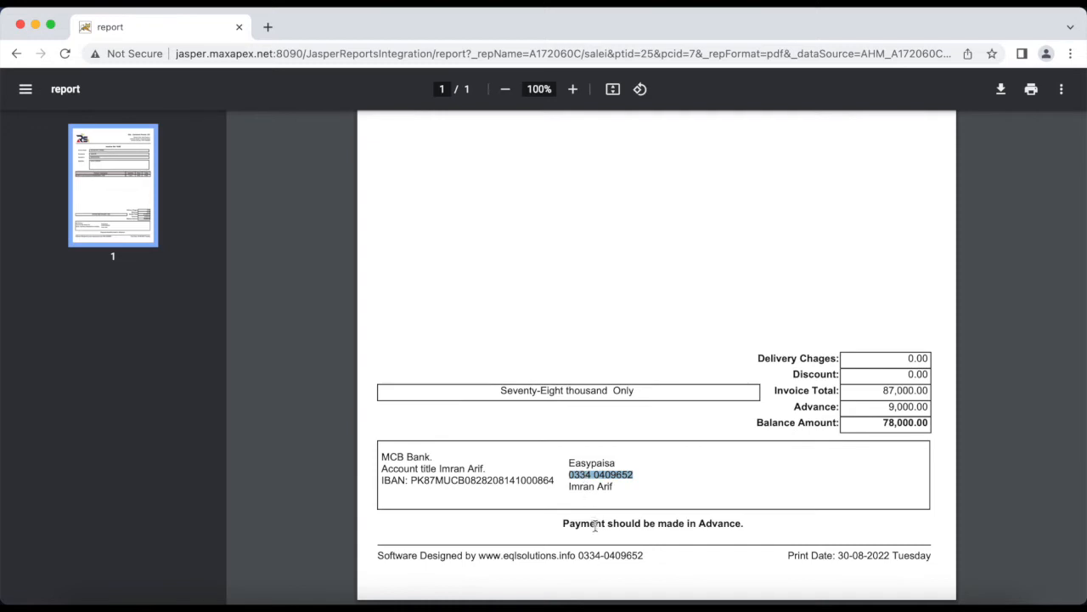
triple_click(639, 523)
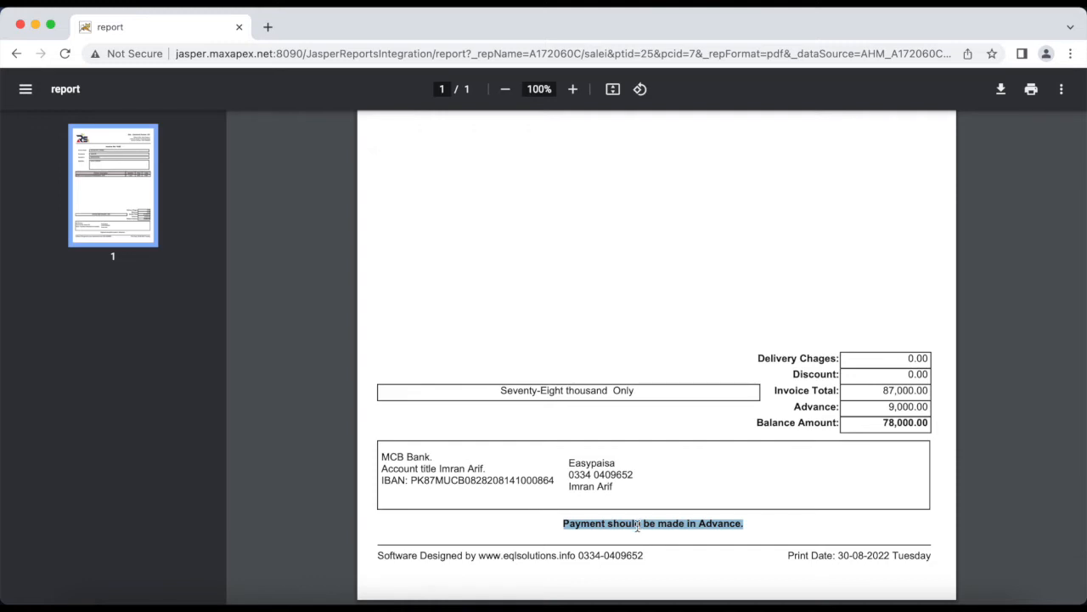
Return from the PDF to invoice 1043's Credit Sales Invoice form showing a 78,000 balance
scroll(641, 263, "up", 10)
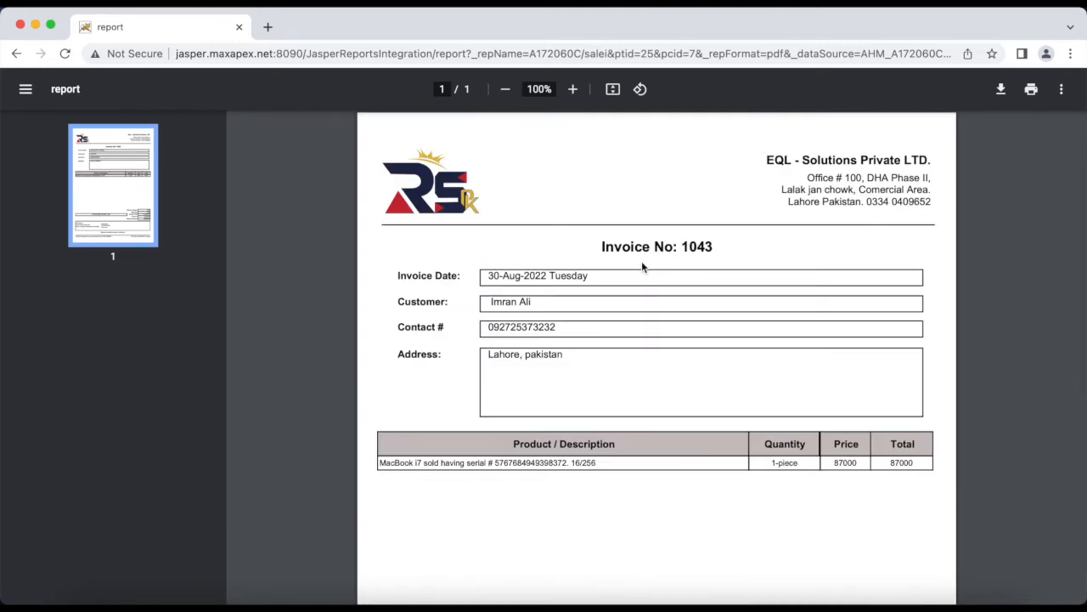
scroll(723, 563, "down", 5)
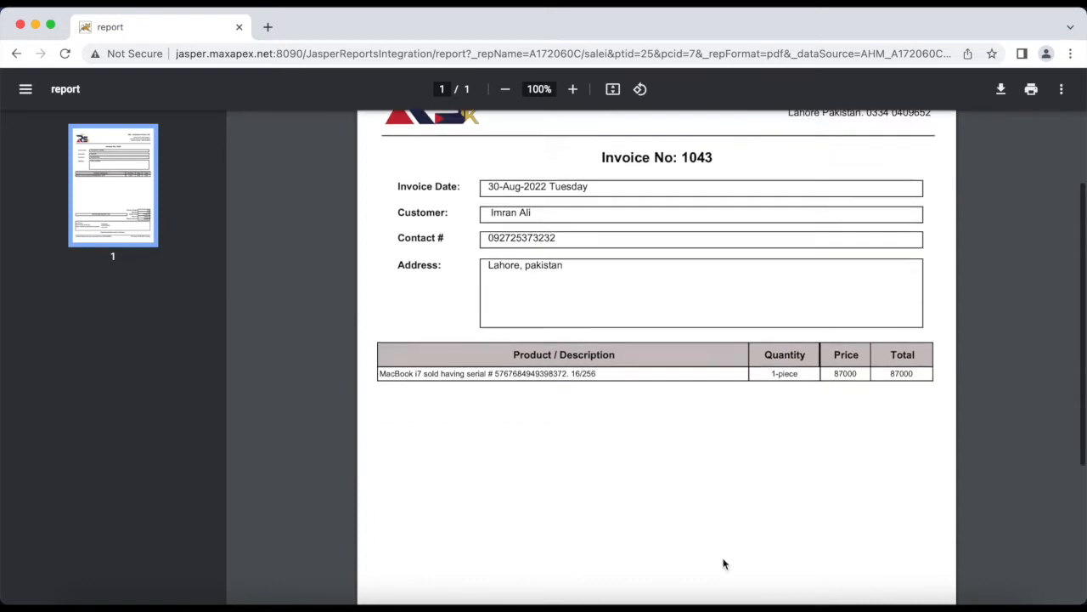
scroll(724, 564, "up", 5)
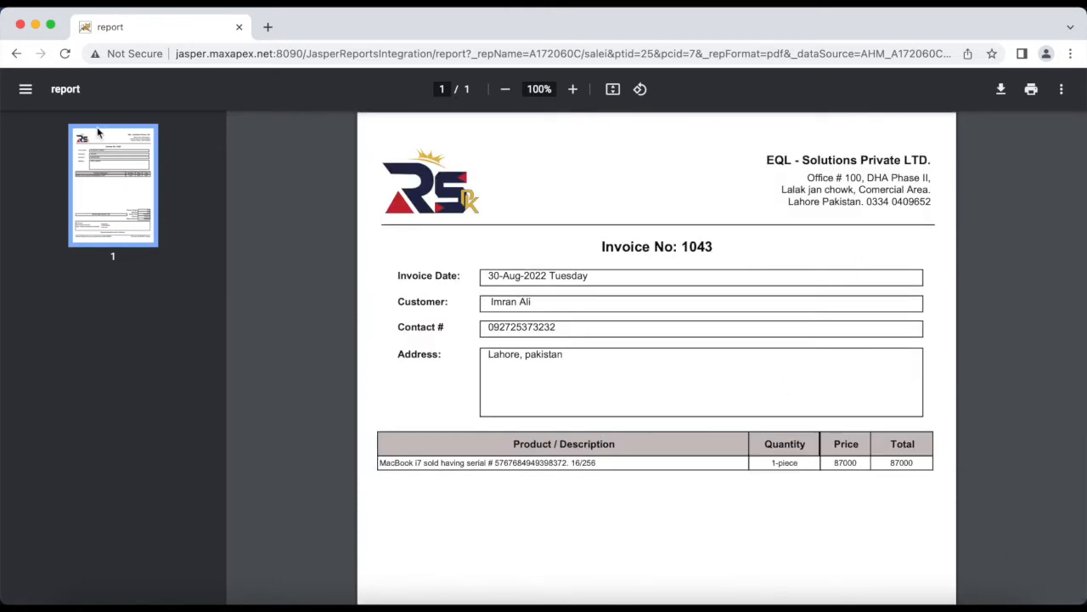
left_click(15, 55)
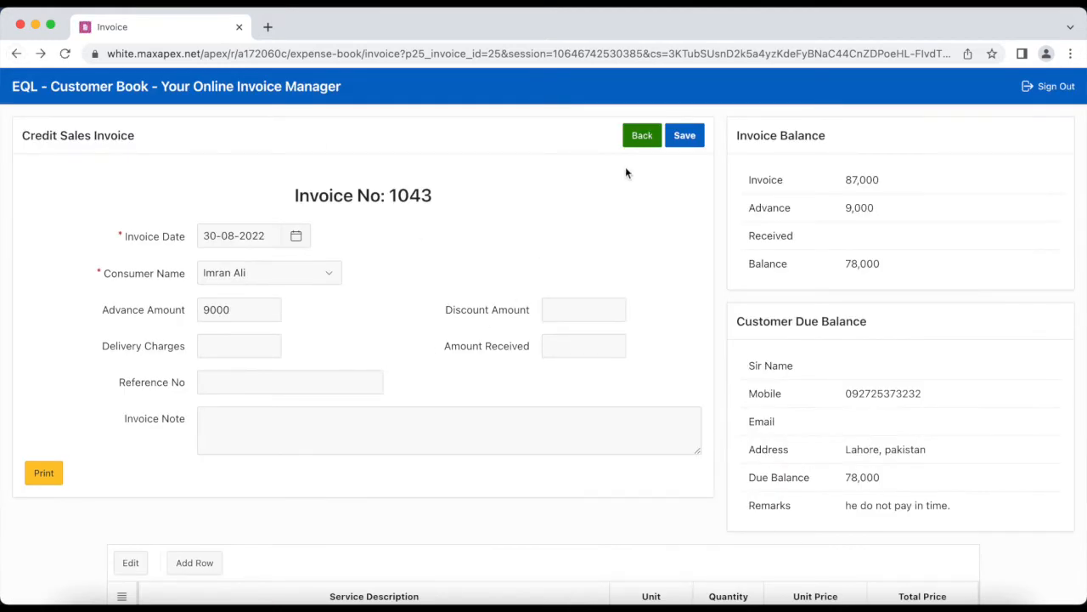
Open the account and company information under Administration in edit mode
left_click(641, 138)
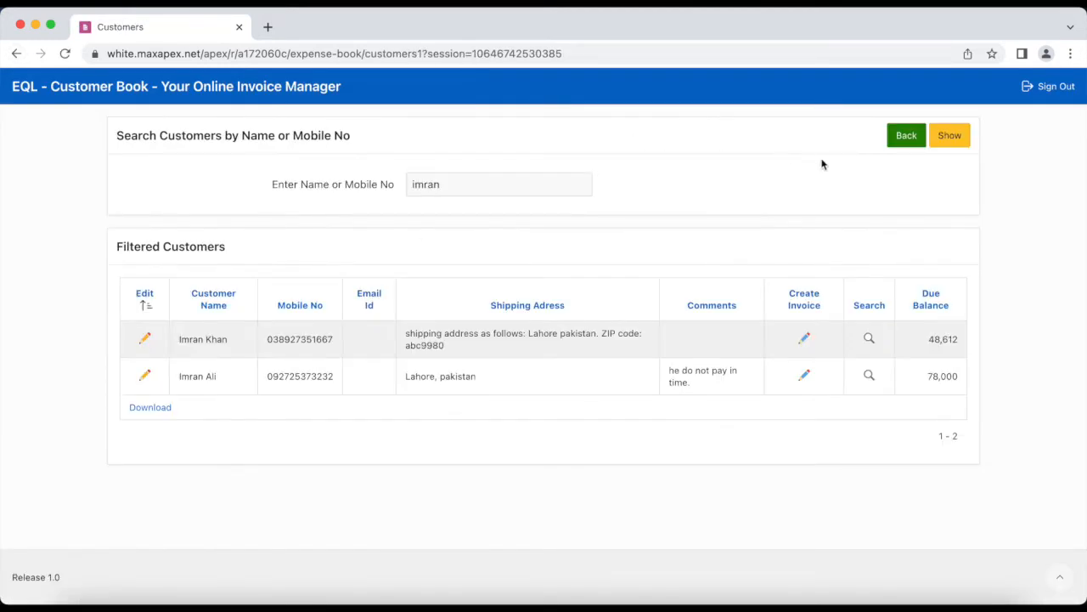
left_click(904, 137)
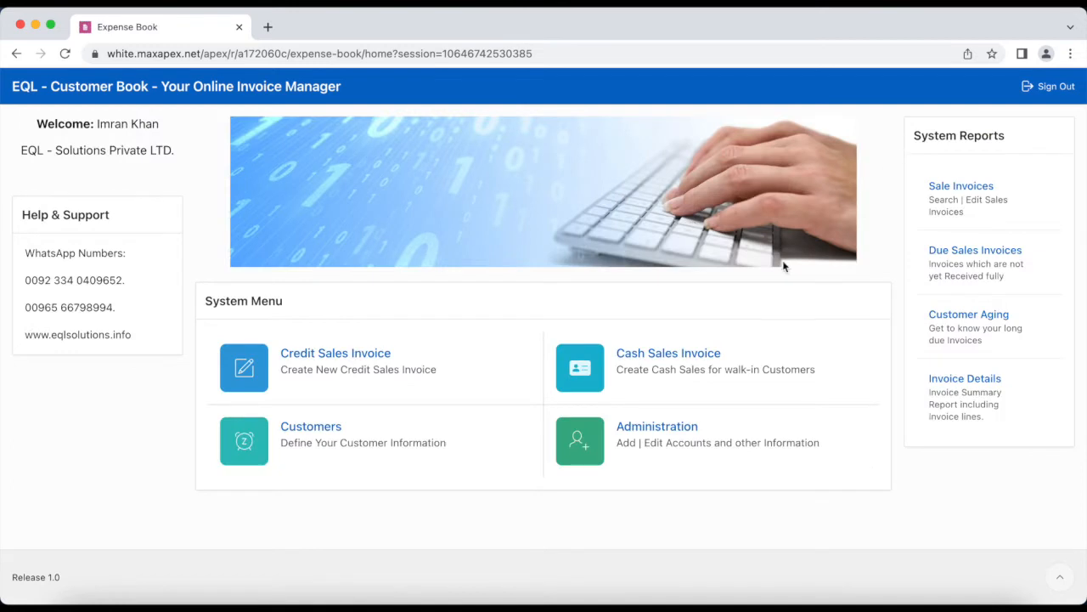
left_click(668, 445)
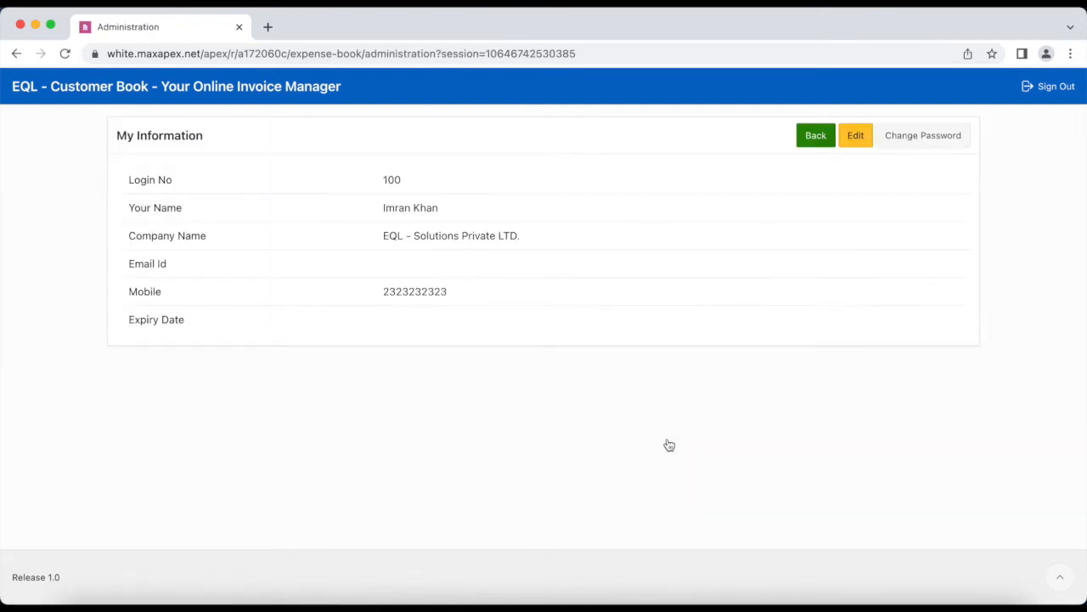
left_click(855, 137)
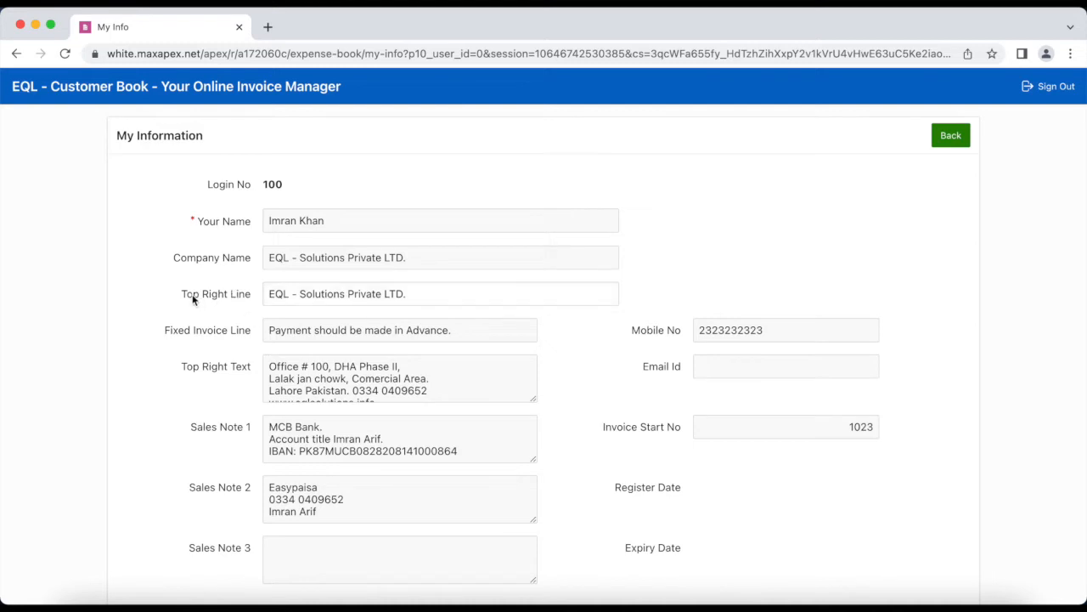
Inspect the Top Right Line, Top Right Text, Fixed Invoice Line and Sales Note fields
triple_click(297, 293)
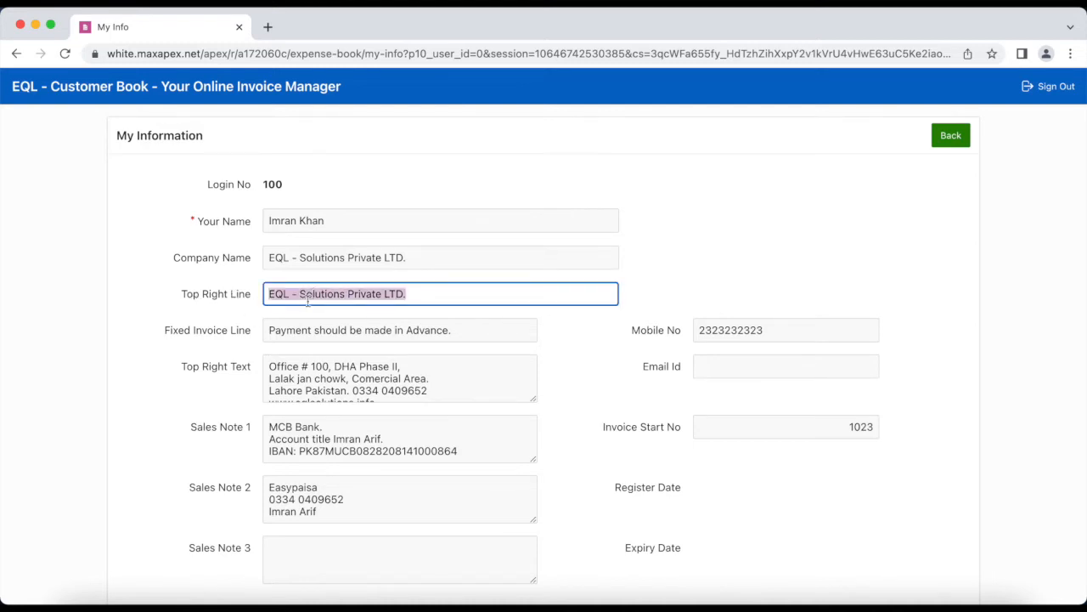
triple_click(303, 380)
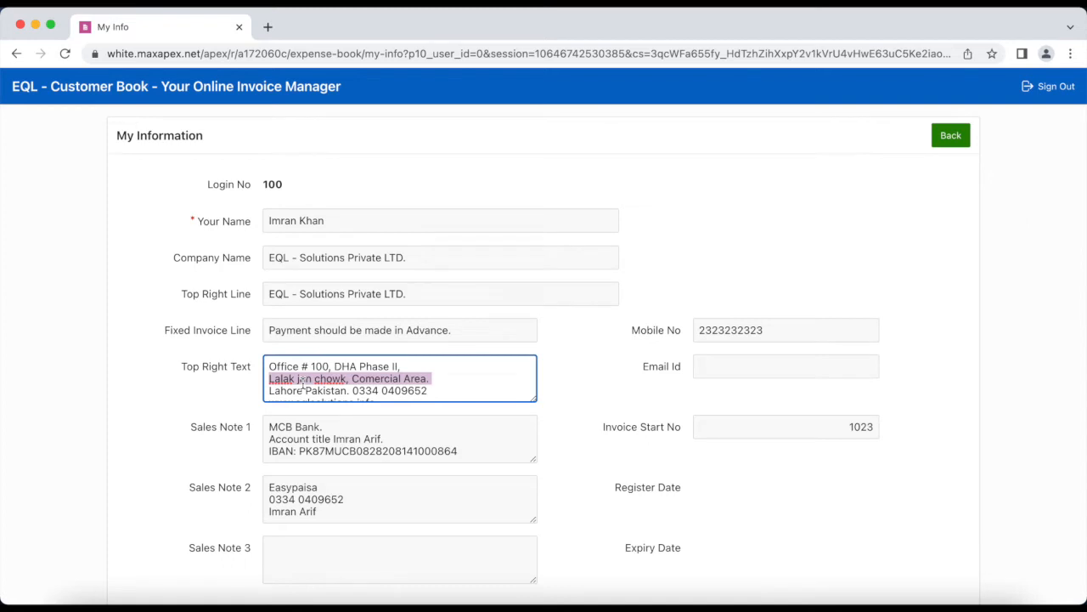
triple_click(384, 329)
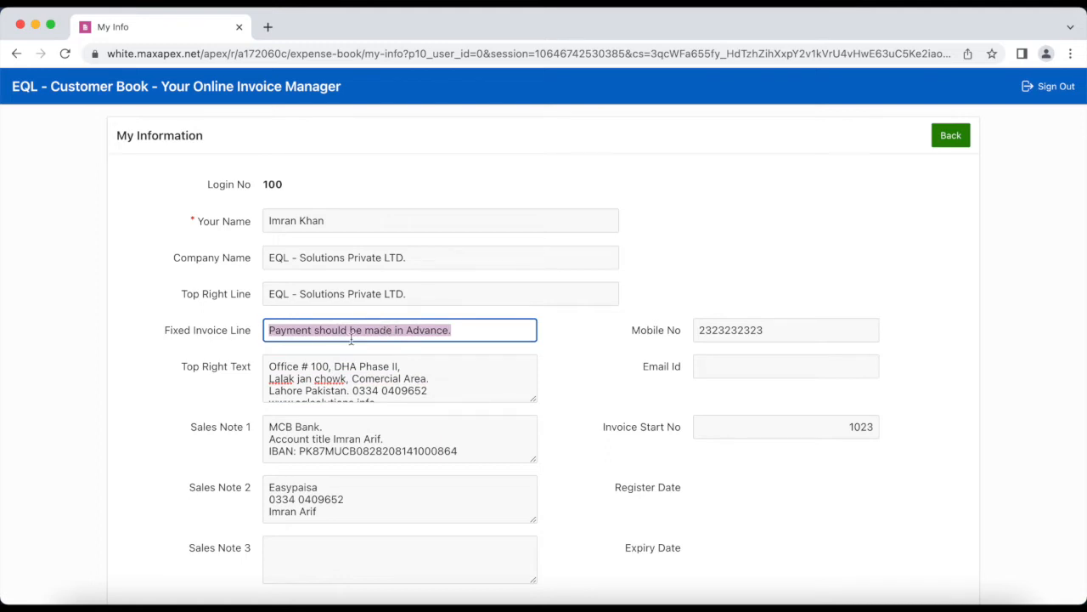
triple_click(333, 451)
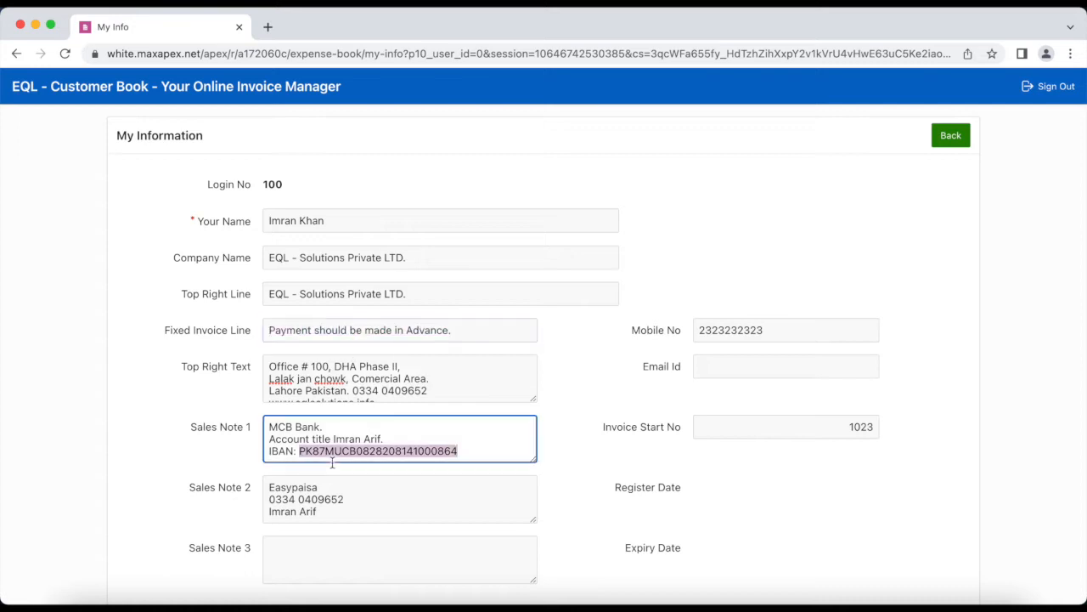
triple_click(311, 512)
left_click(302, 561)
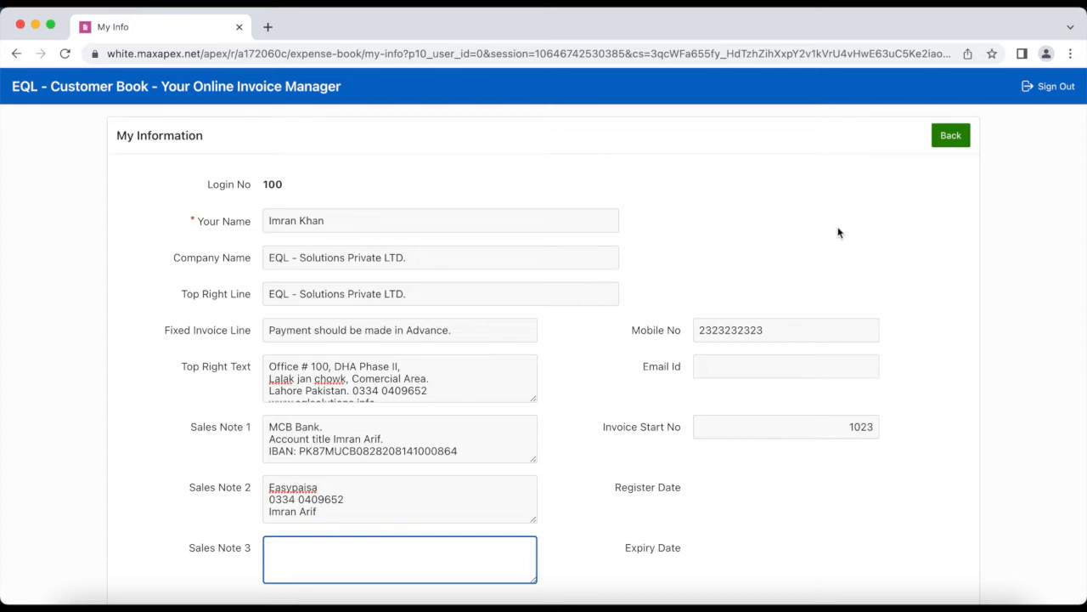
Check the Invoice Start No 1023, then leave without changes and return home
scroll(839, 233, "down", 3)
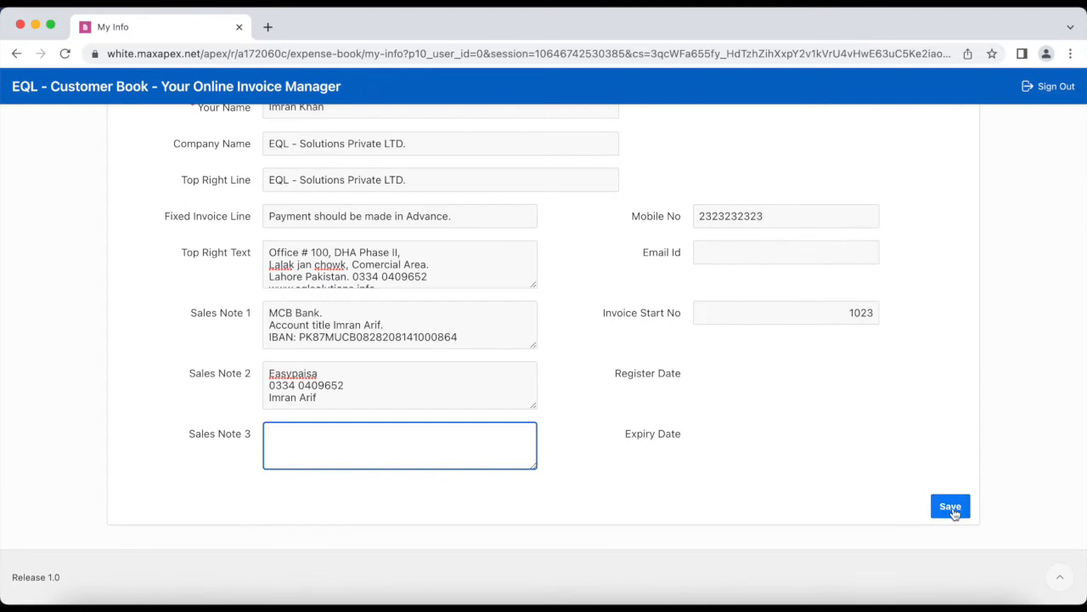
left_click(794, 305)
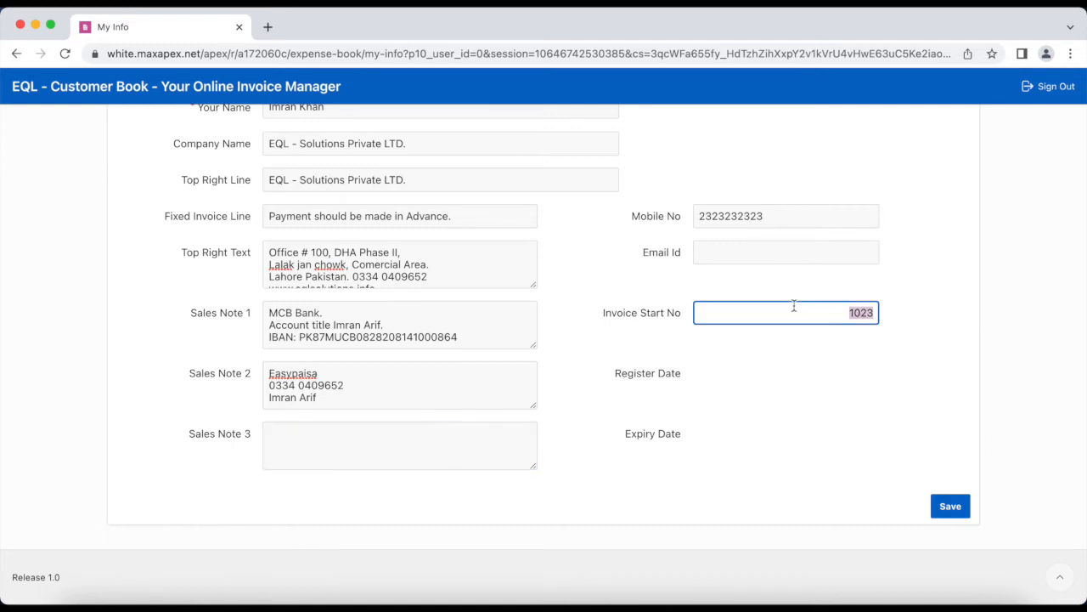
left_click(933, 330)
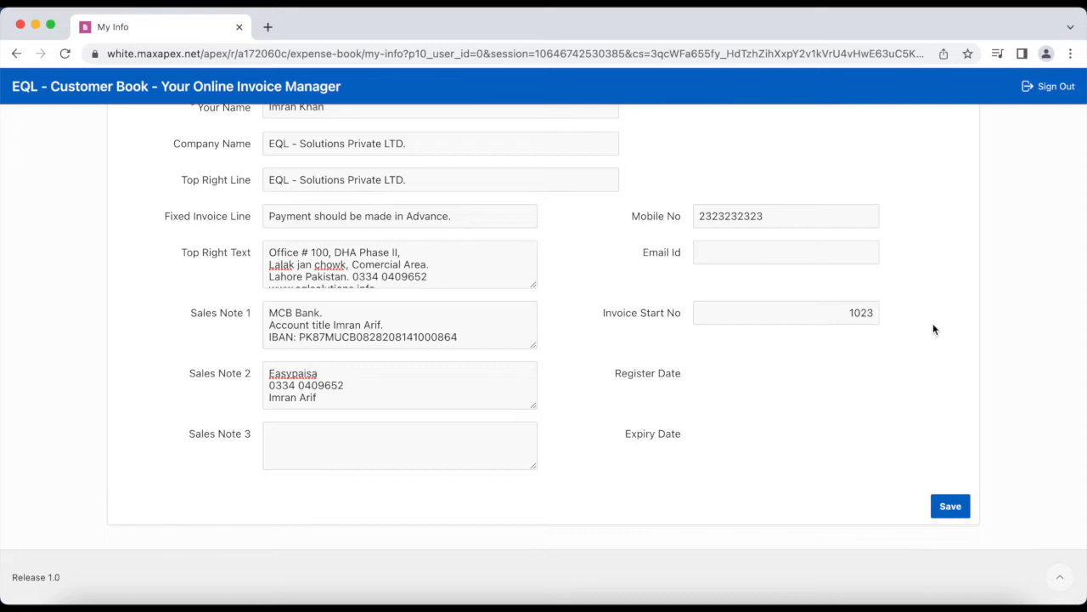
scroll(933, 329, "up", 3)
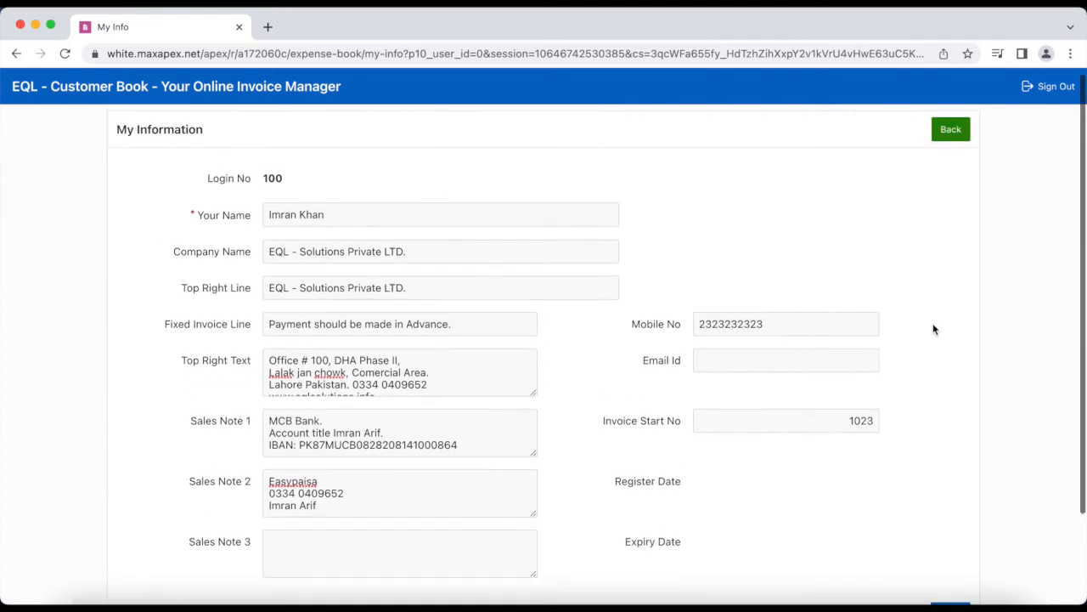
left_click(951, 138)
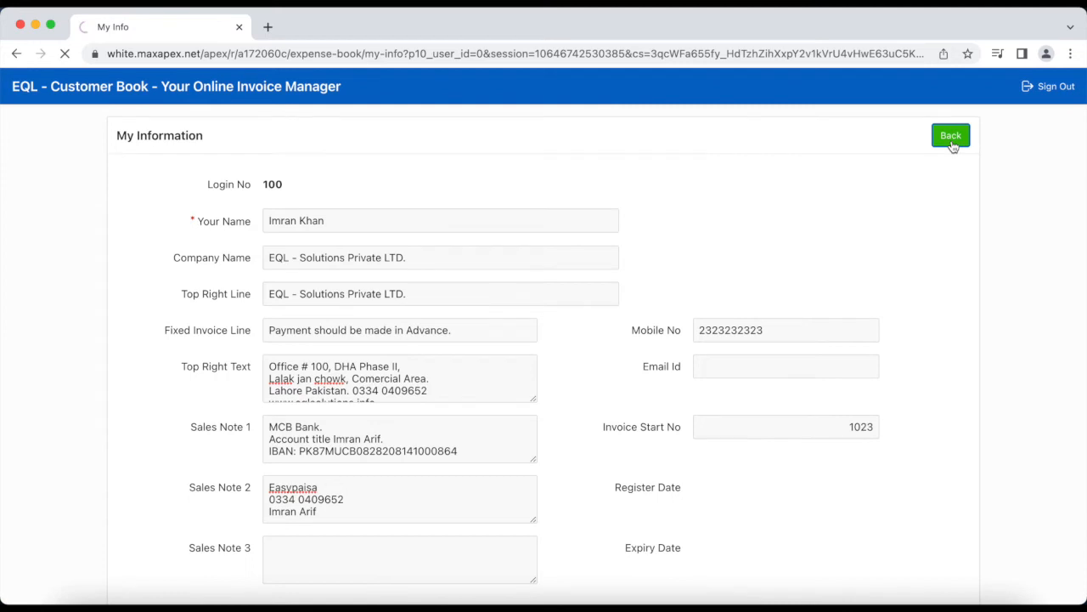
left_click(816, 140)
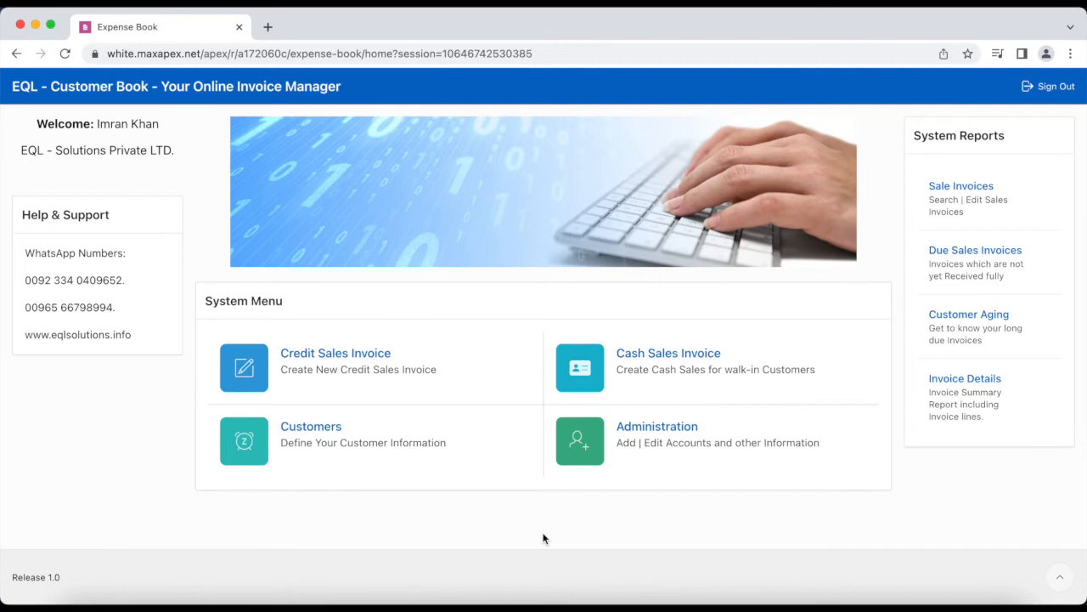
Show the sales invoices report for all customers by clearing the customer name filter
left_click(1007, 198)
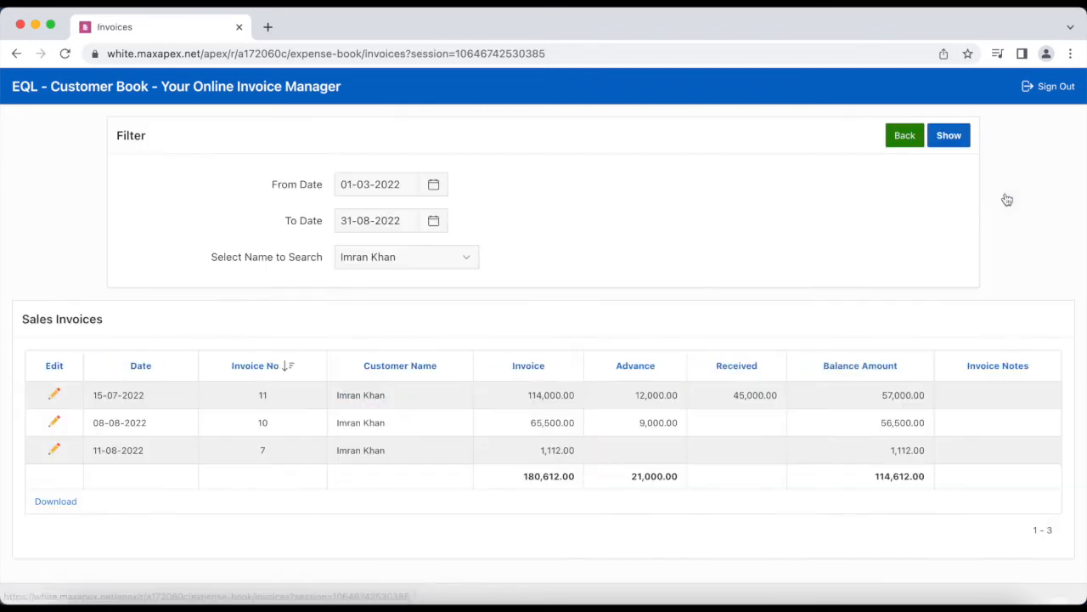
left_click(469, 270)
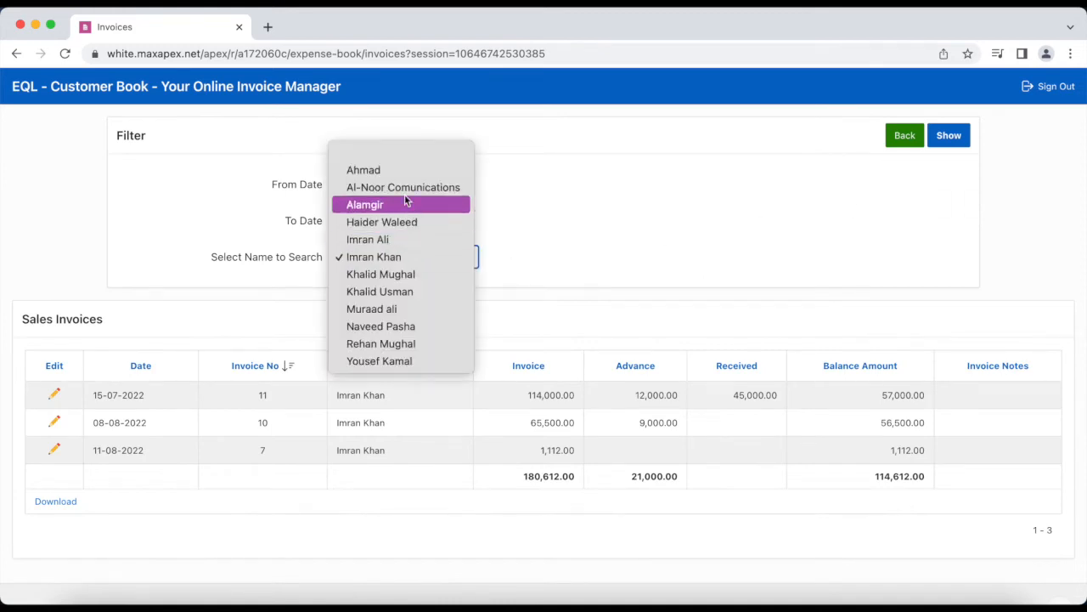
left_click(383, 155)
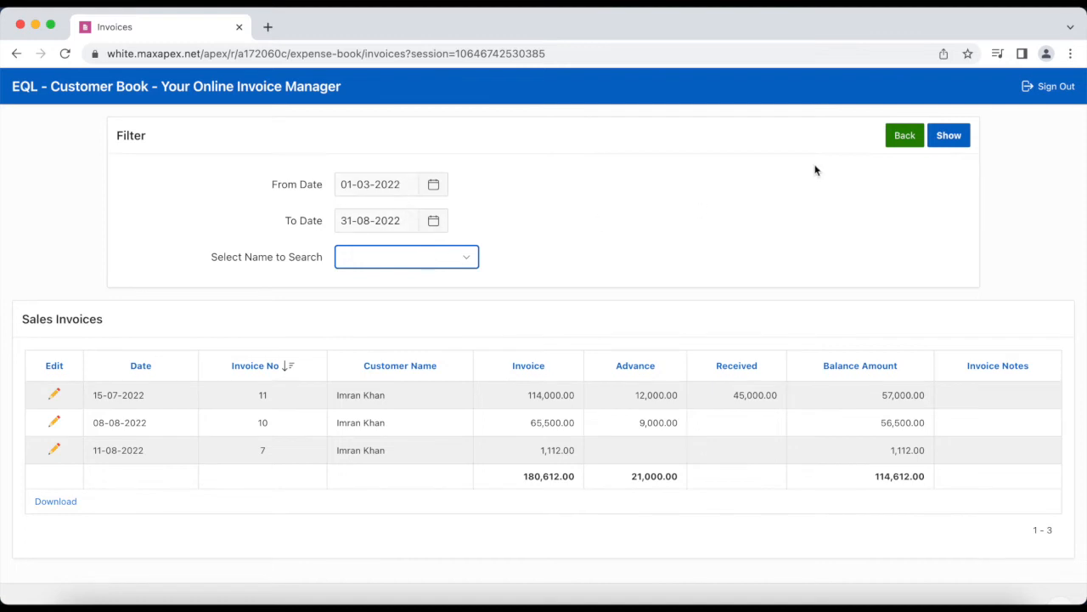
left_click(948, 136)
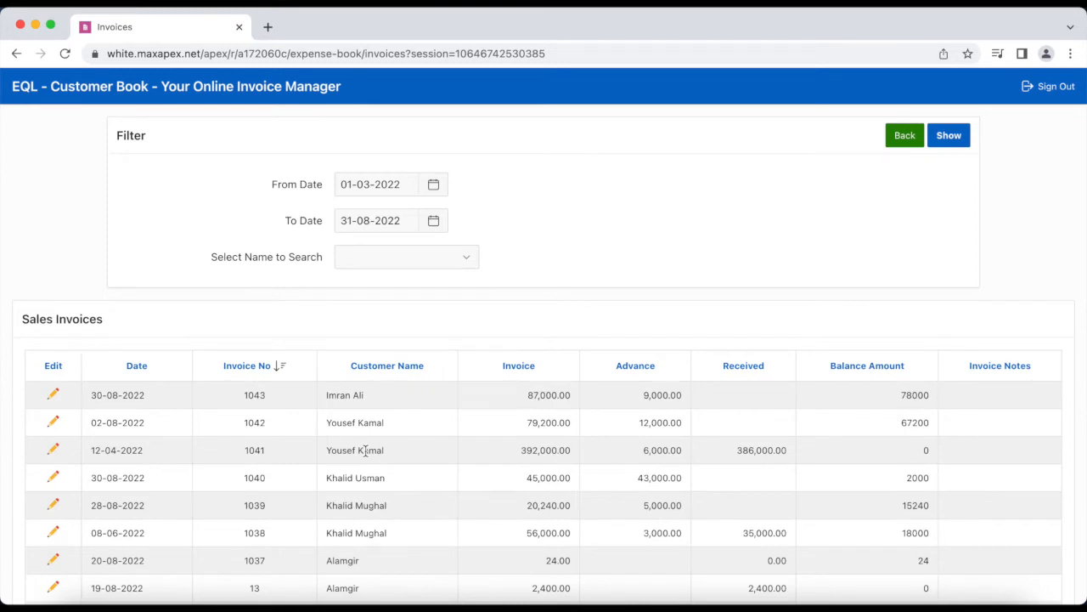
scroll(366, 451, "down", 5)
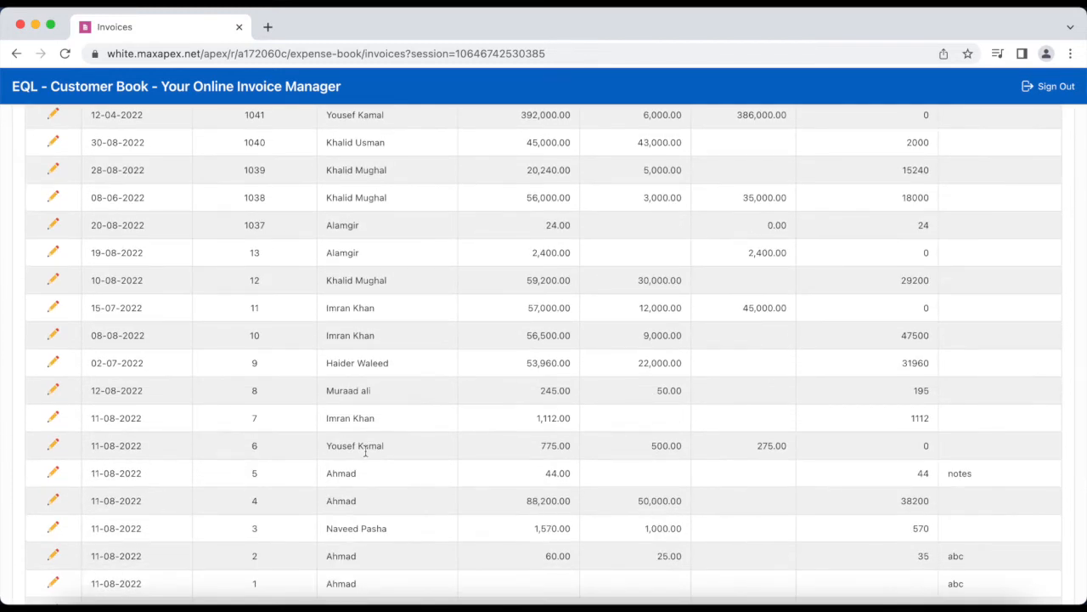
scroll(365, 453, "up", 5)
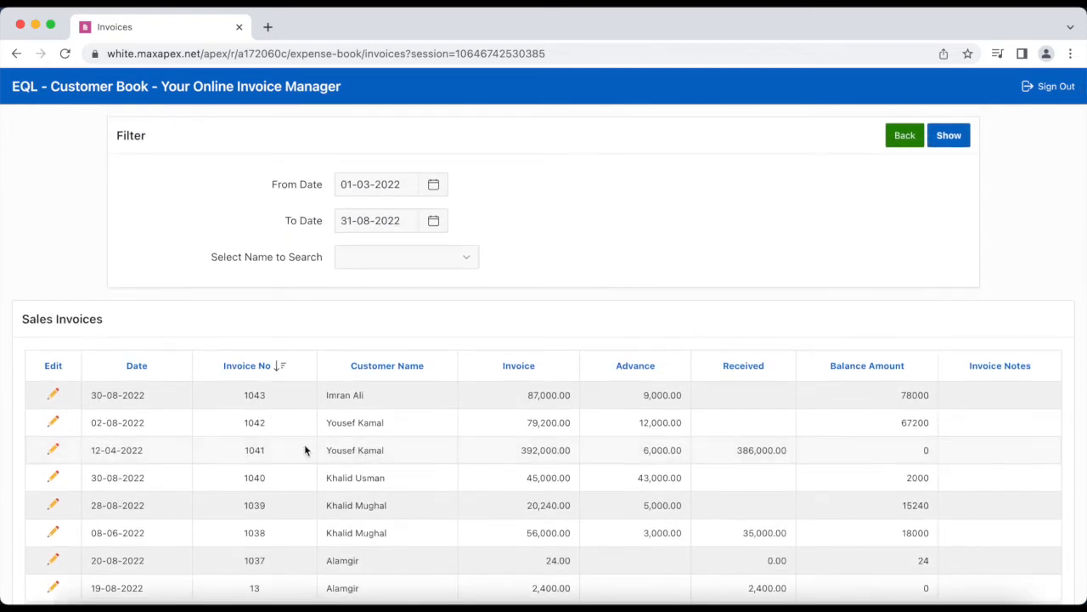
Review invoice 1041, then navigate back through the invoice list and customer search
left_click(54, 450)
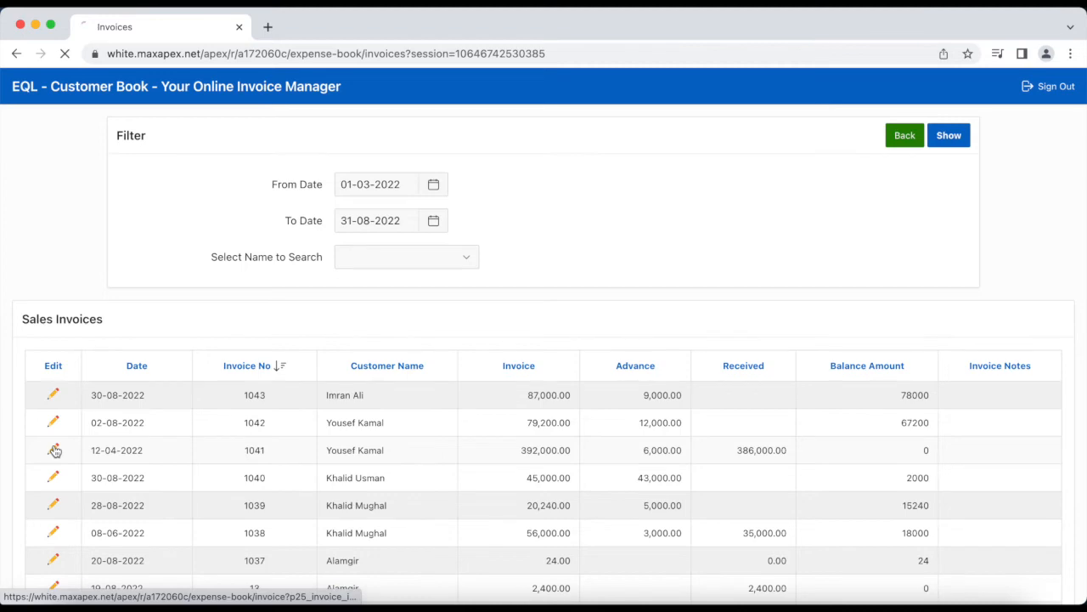
scroll(467, 487, "down", 1)
scroll(467, 487, "down", 1)
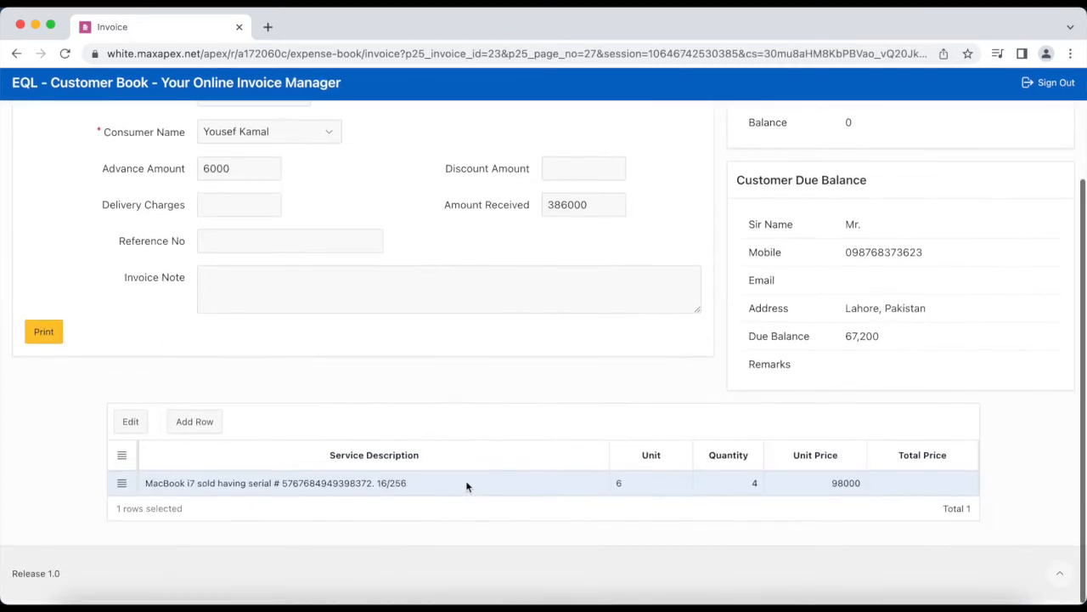
scroll(466, 485, "up", 3)
left_click(648, 136)
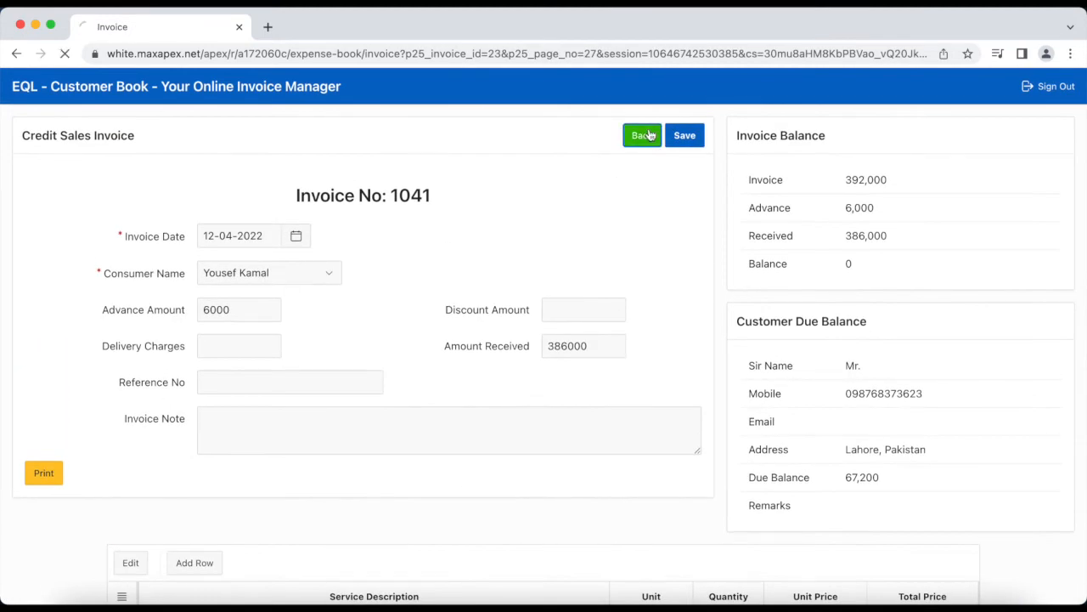
left_click(905, 136)
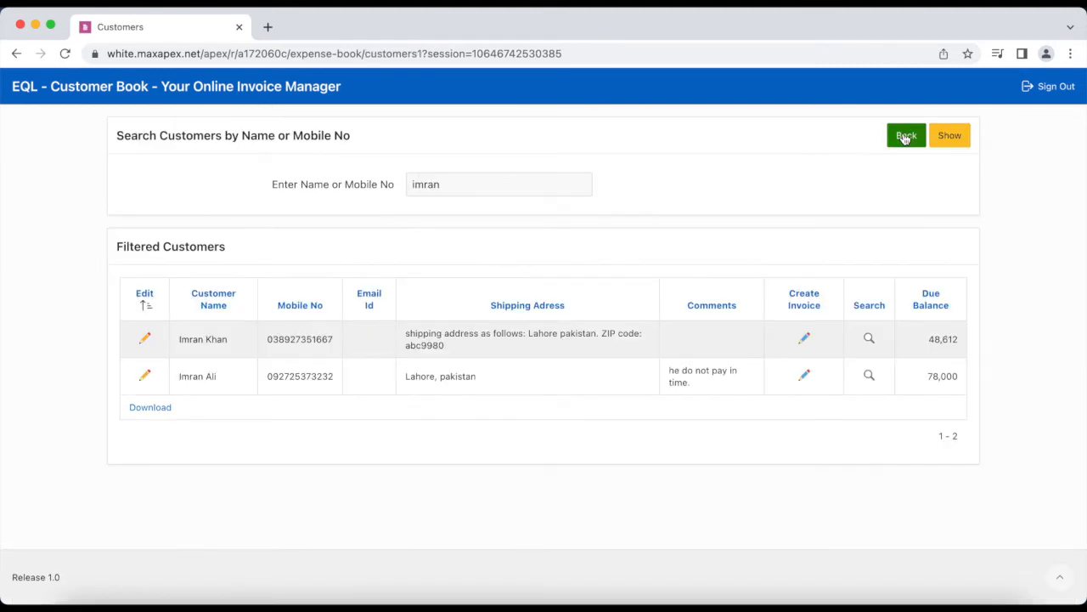
left_click(905, 137)
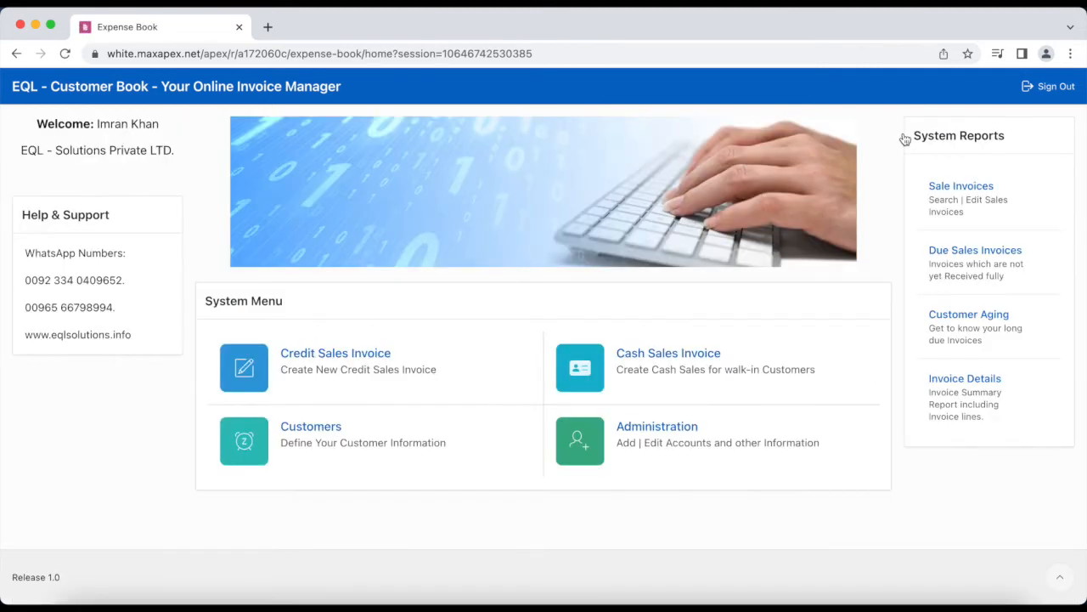
Sort Due Sales Invoices by Days Over, then Balance Amount descending, and open invoice 1042
left_click(1029, 270)
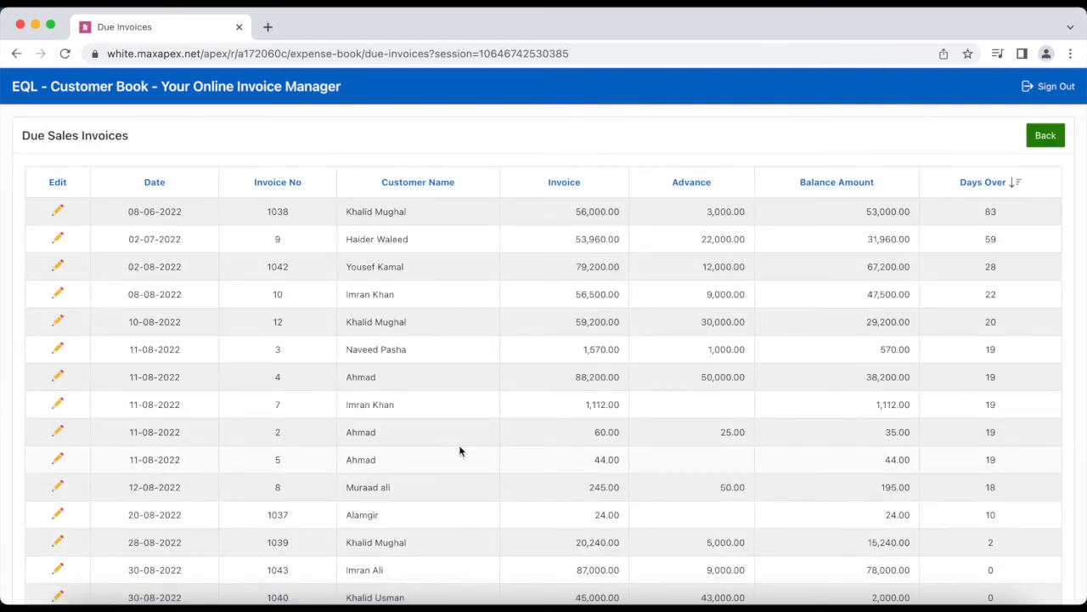
scroll(459, 451, "down", 5)
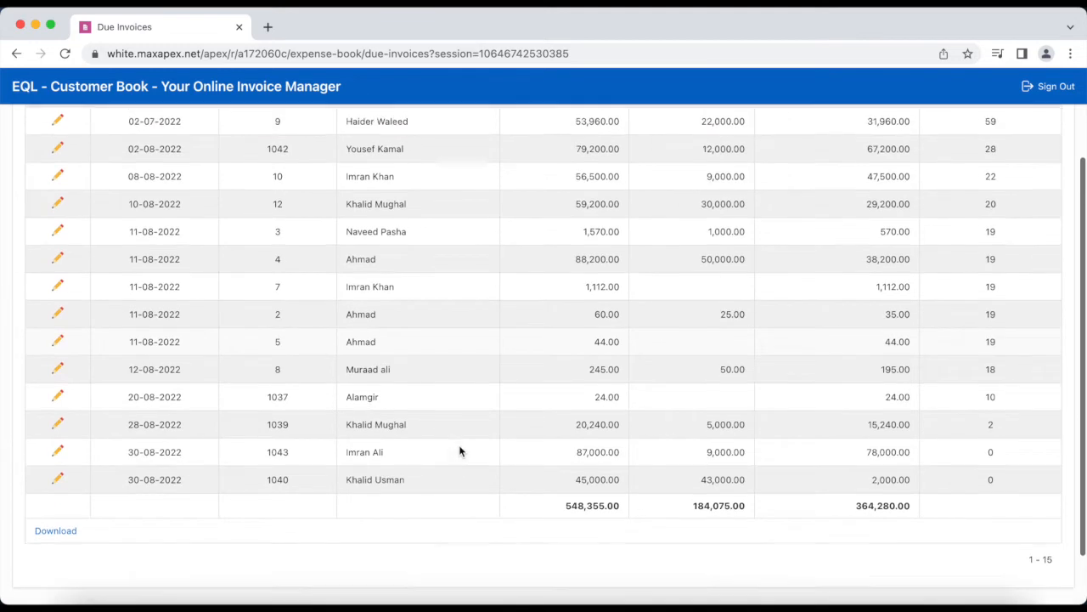
scroll(460, 451, "up", 5)
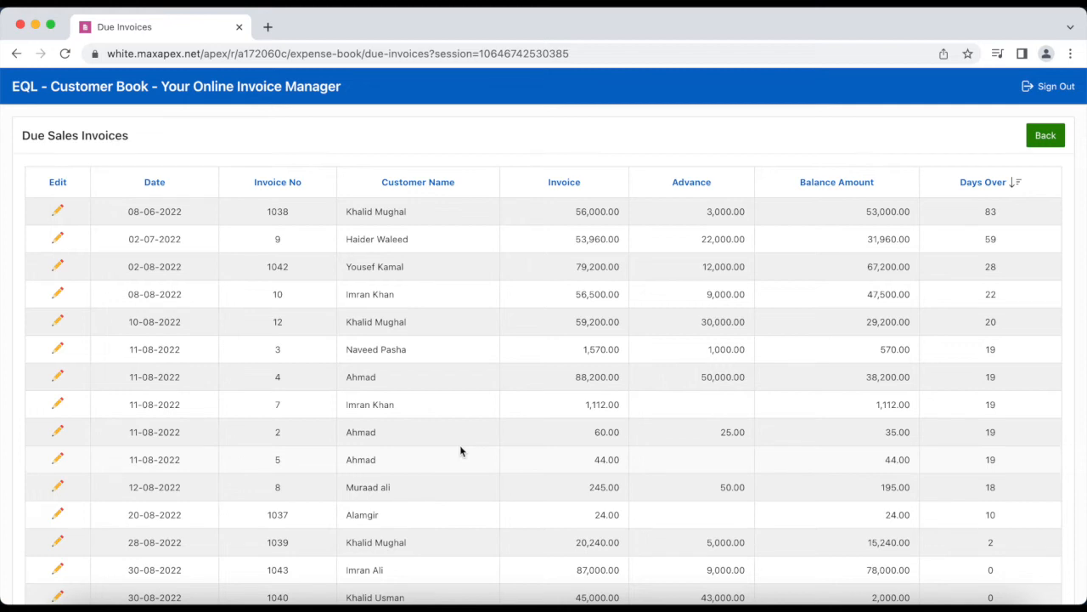
left_click(986, 184)
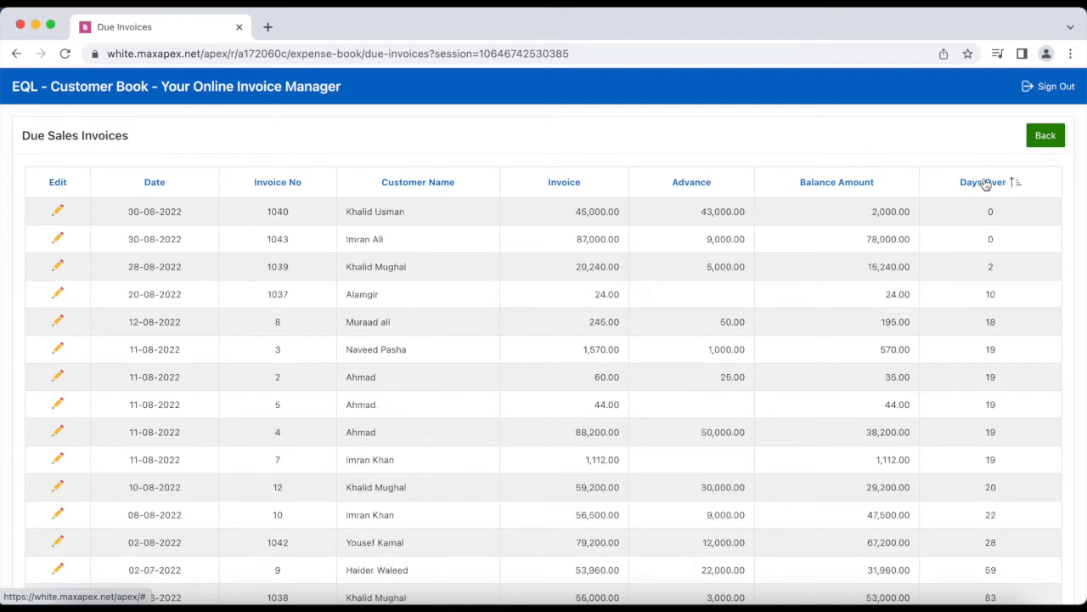
left_click(985, 184)
left_click(814, 184)
left_click(814, 183)
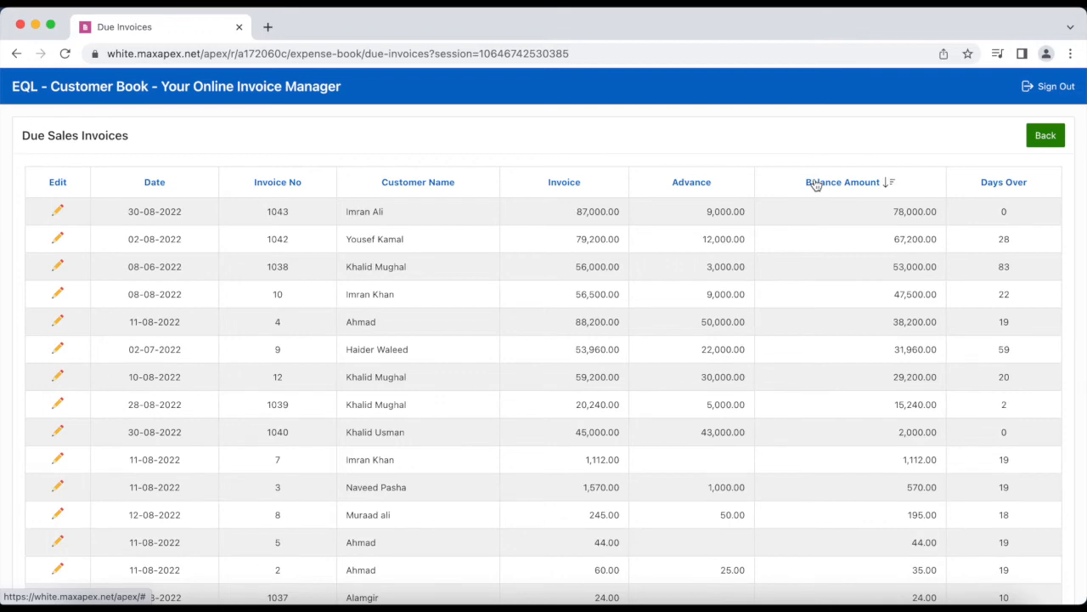
scroll(804, 427, "down", 5)
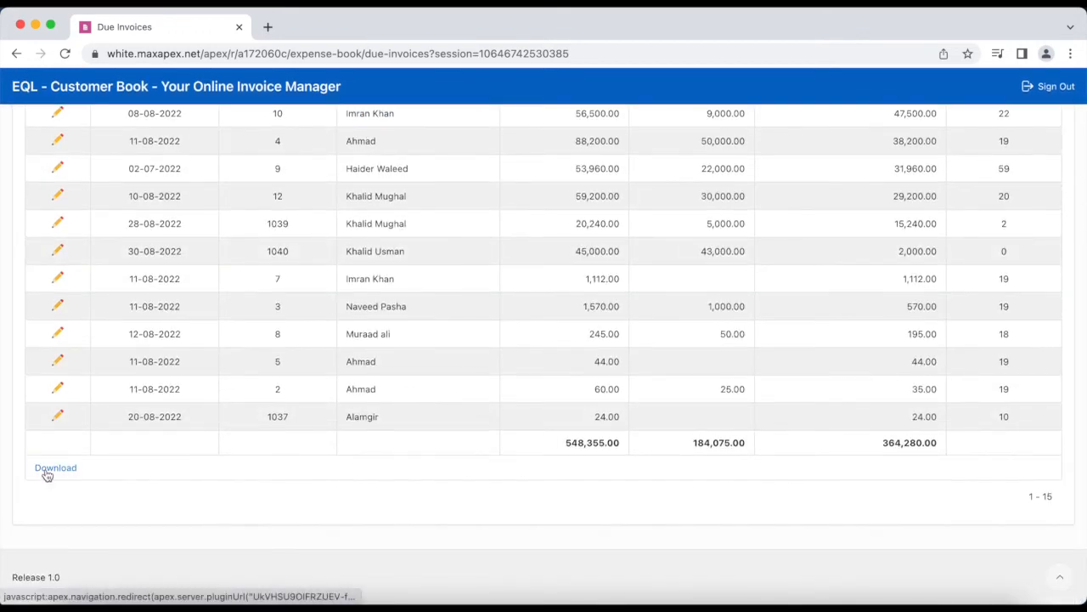
scroll(585, 332, "up", 3)
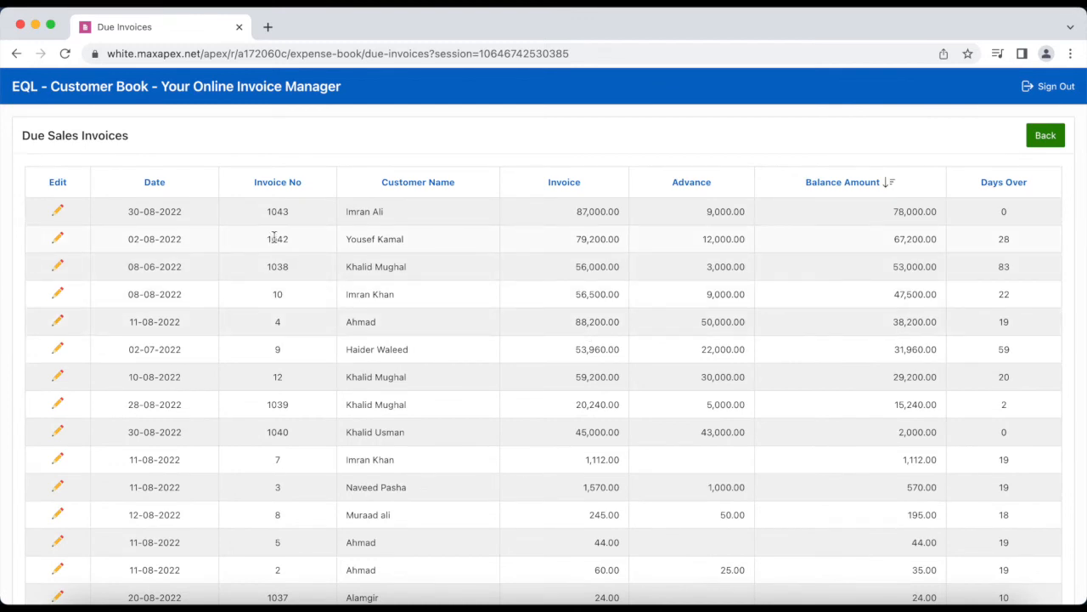
left_click(61, 238)
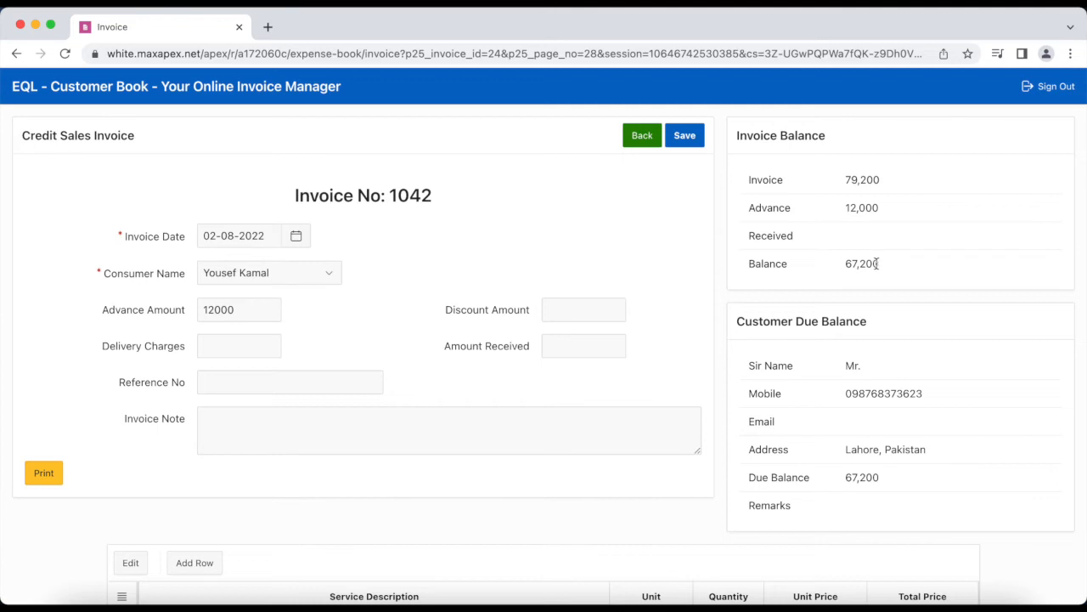
Enter a 200 discount and 67000 received on invoice 1042, save, and return to the due list
left_click(567, 312)
type("200")
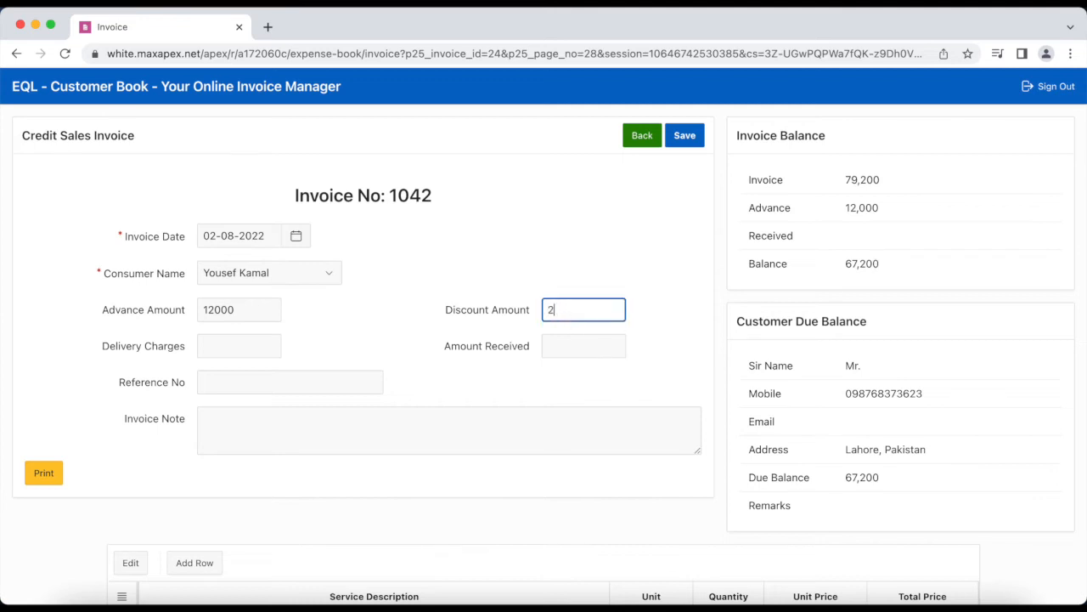
key("Tab")
key("Tab")
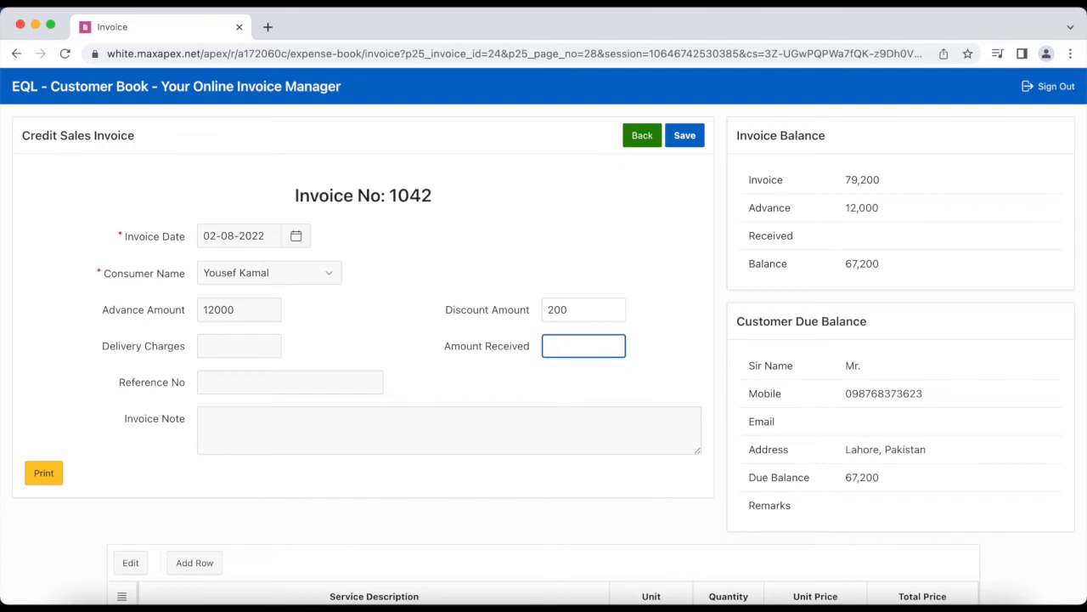
type("67000")
left_click(694, 138)
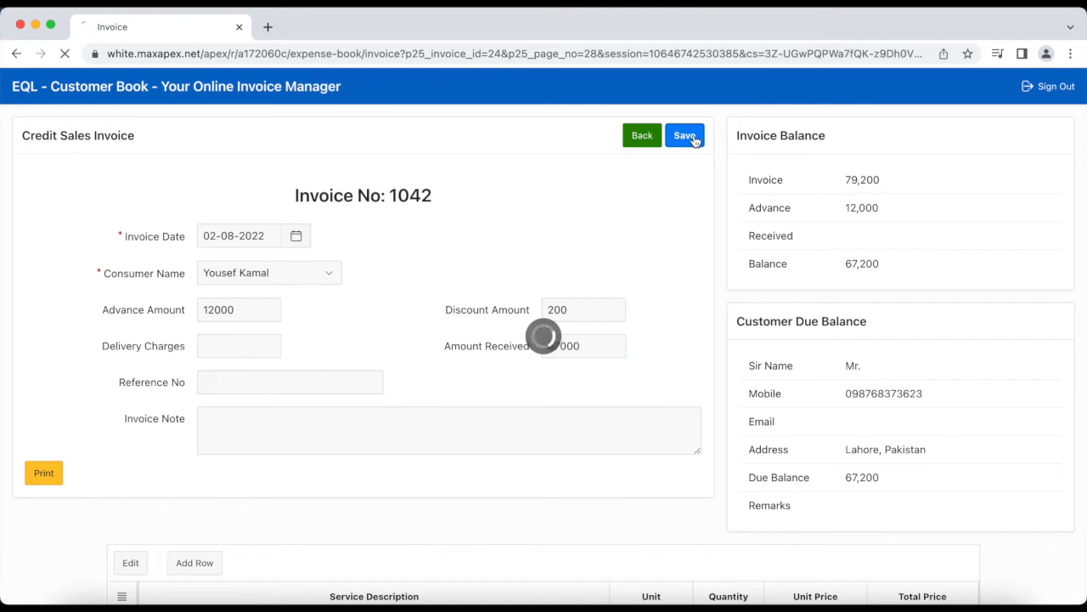
left_click(643, 136)
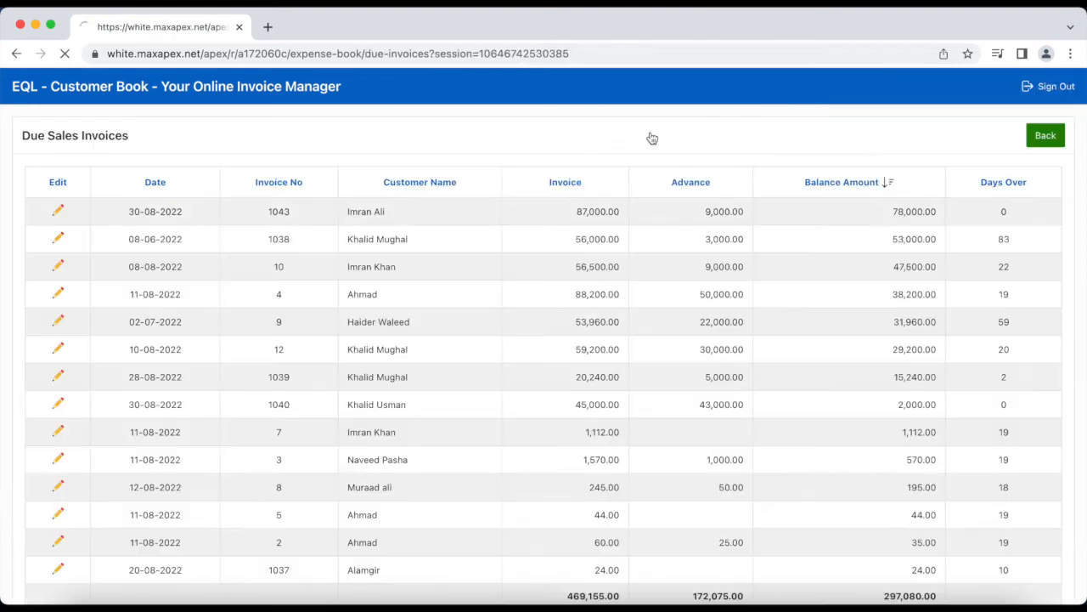
Return home from the due invoices list and open the Customer Aging report under System Reports
scroll(306, 494, "down", 5)
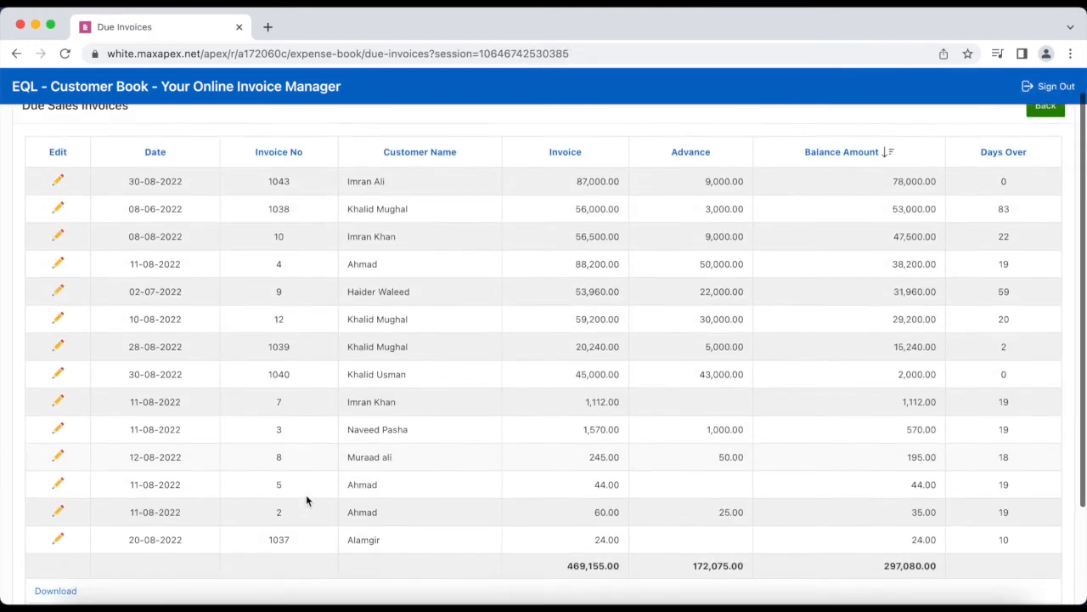
scroll(306, 495, "up", 5)
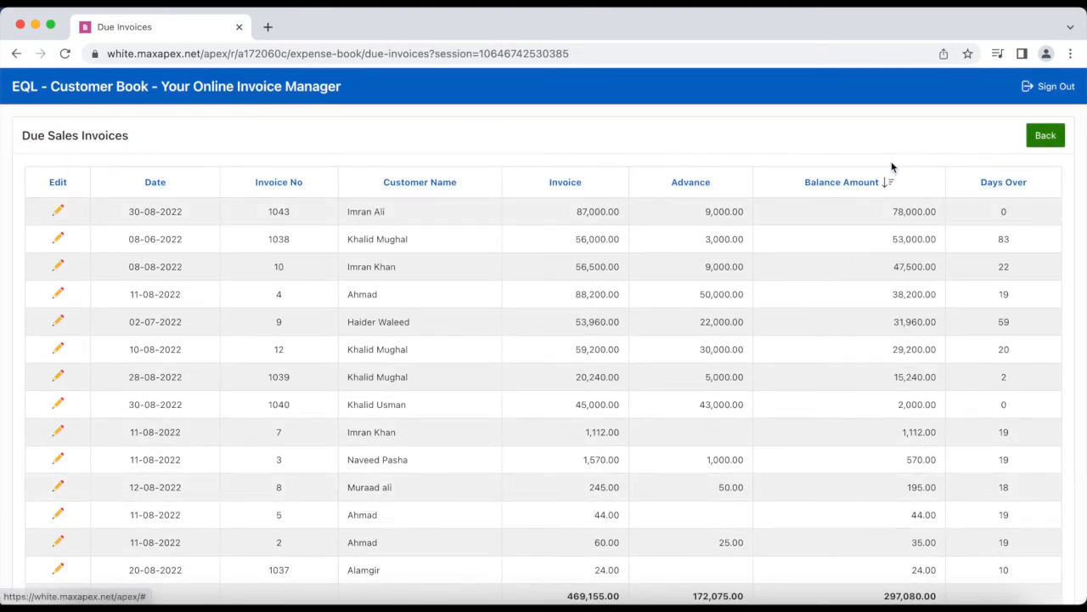
left_click(1046, 136)
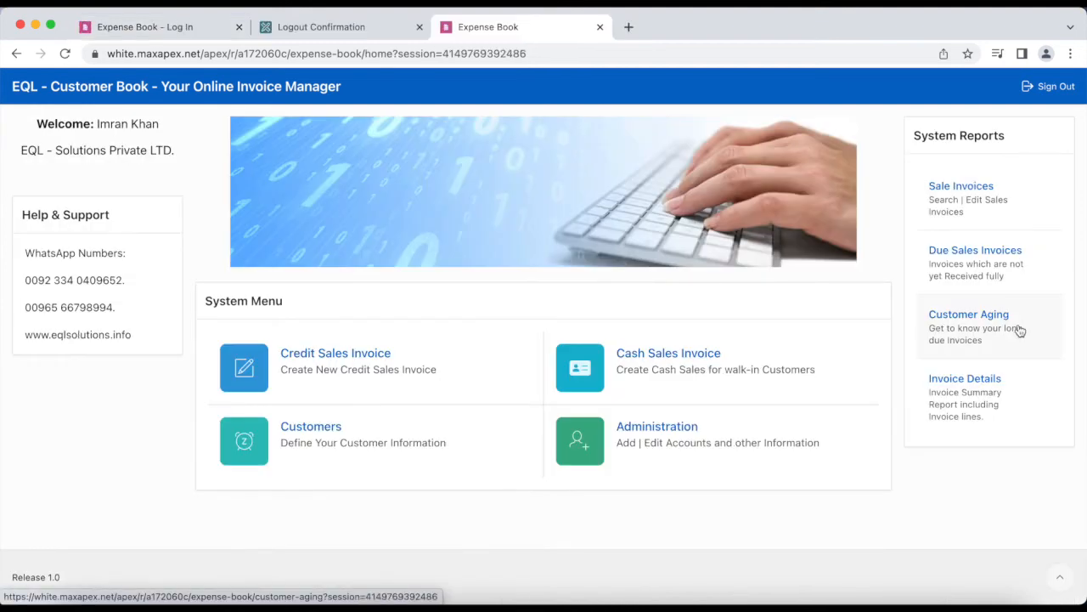
left_click(1017, 331)
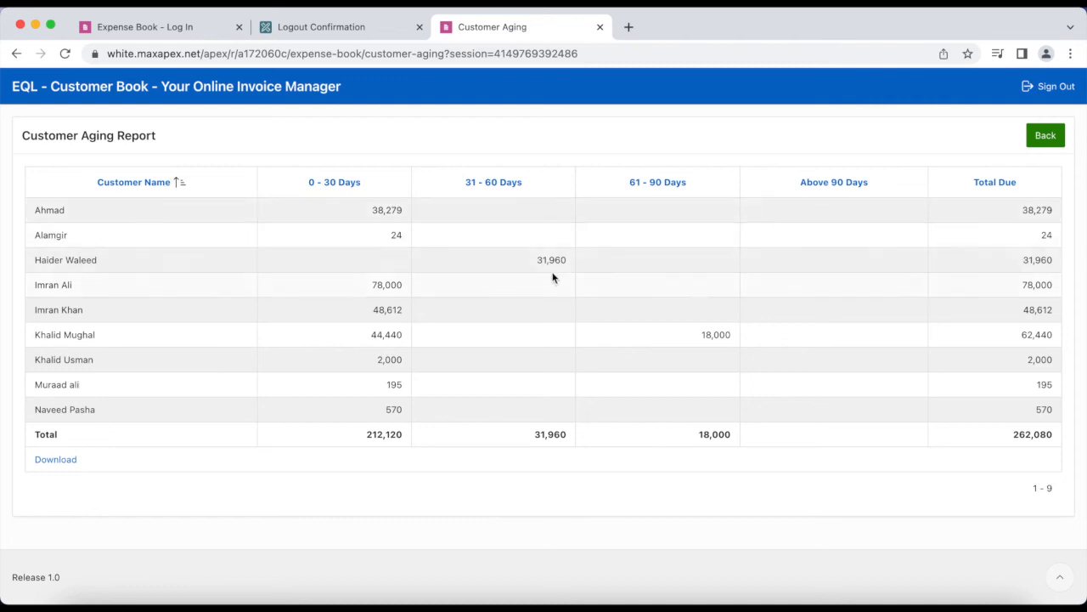
Highlight the 18,000 amount in the 61 - 90 Days bracket, then go back home
double_click(726, 334)
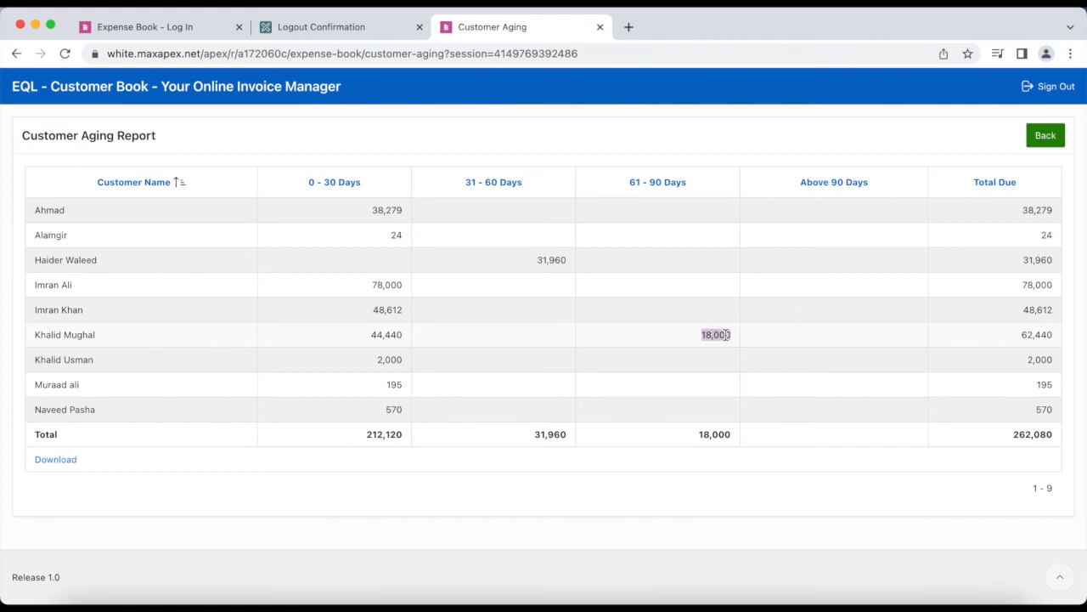
left_click(1046, 138)
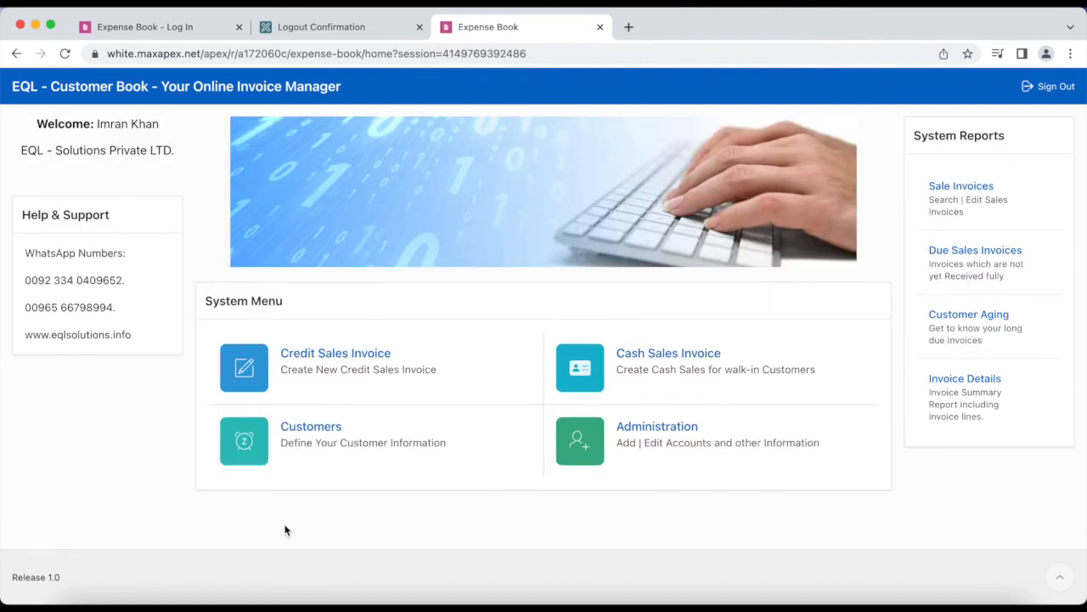
triple_click(64, 281)
left_click(99, 418)
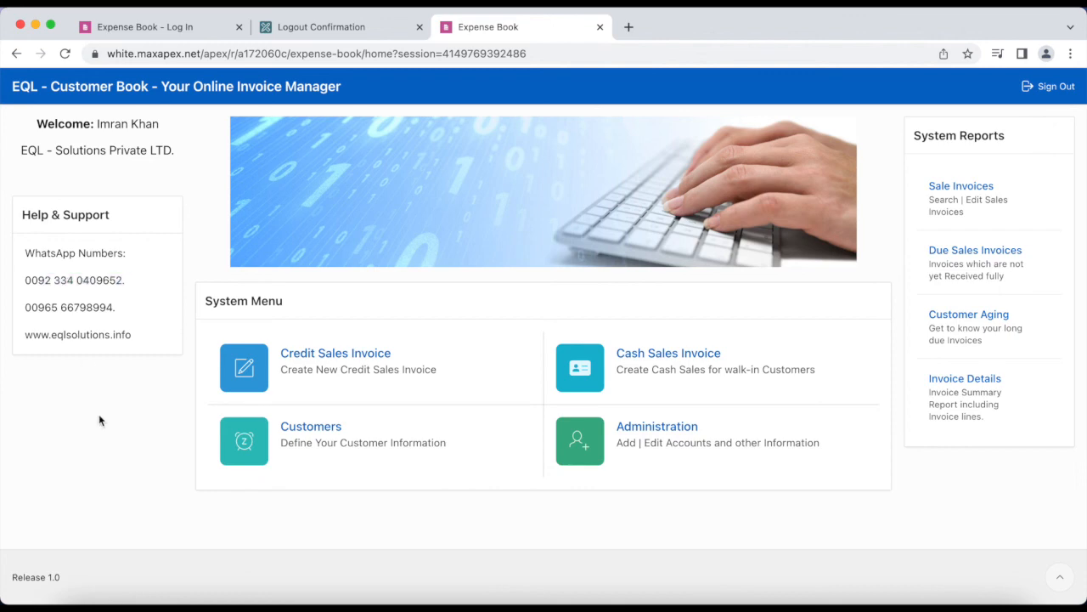